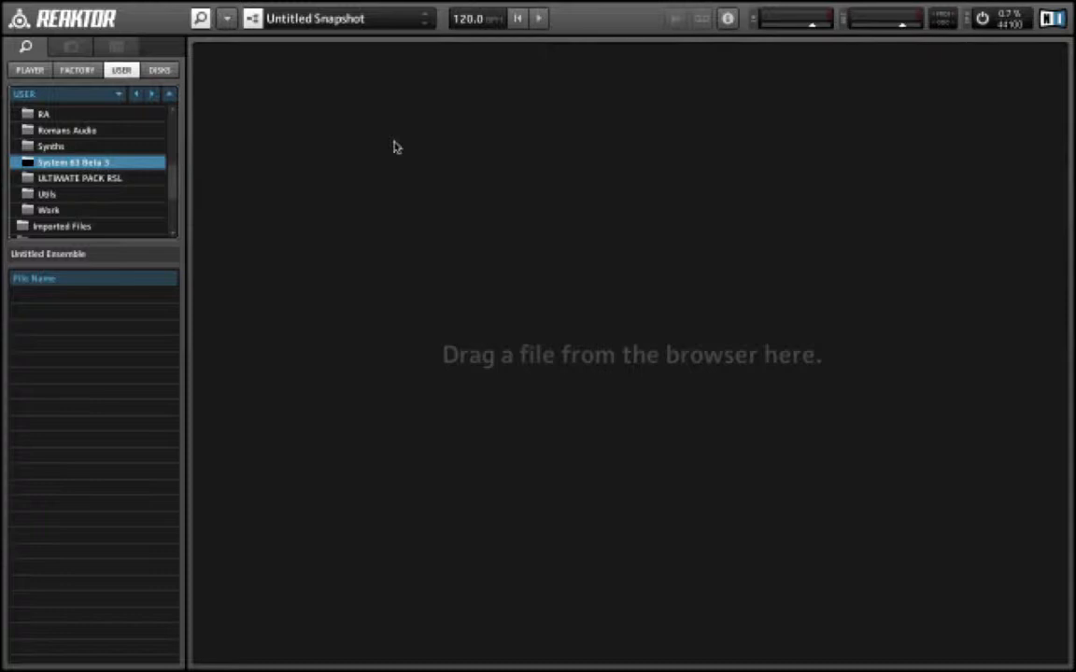
- Create a new empty ensemble and switch off its panel visibility in the ensemble's view properties
key("super+n")
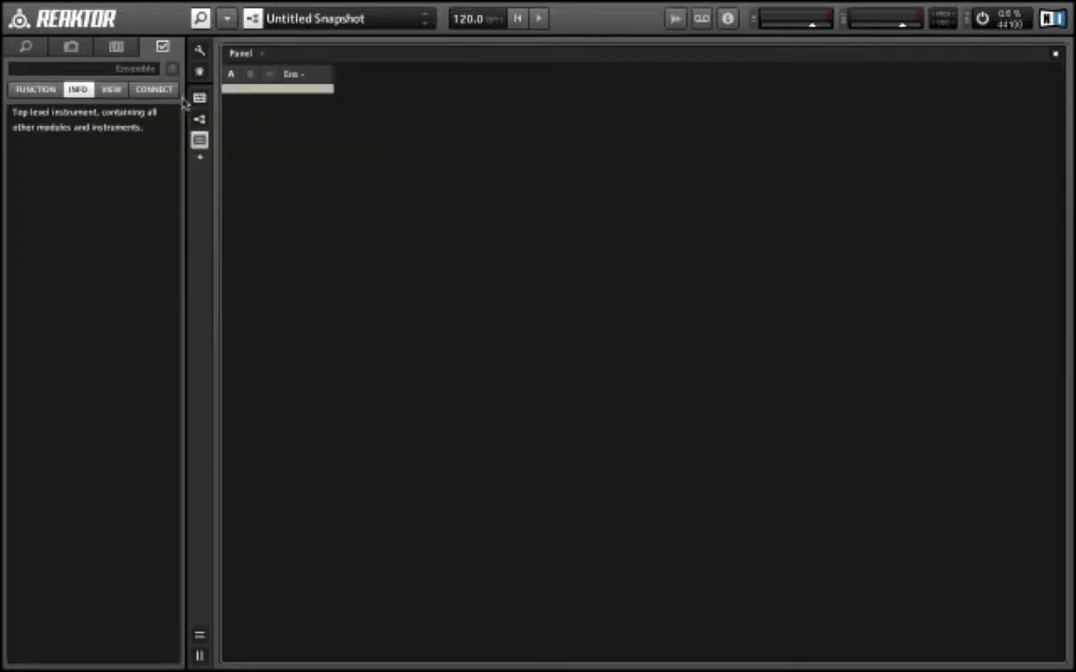
left_click(106, 89)
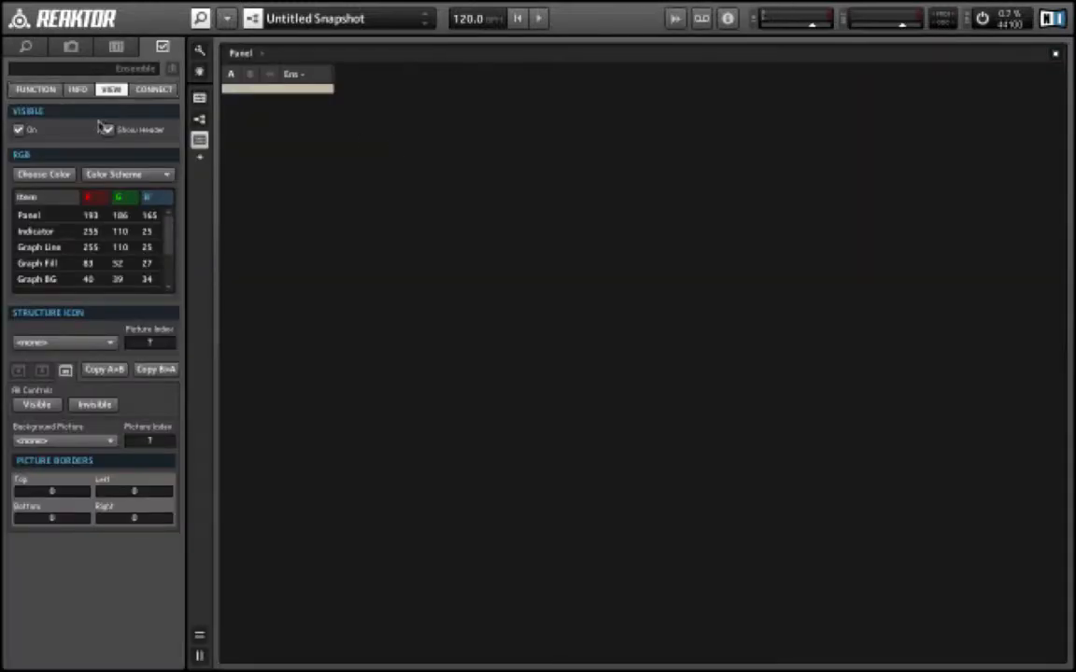
left_click(19, 130)
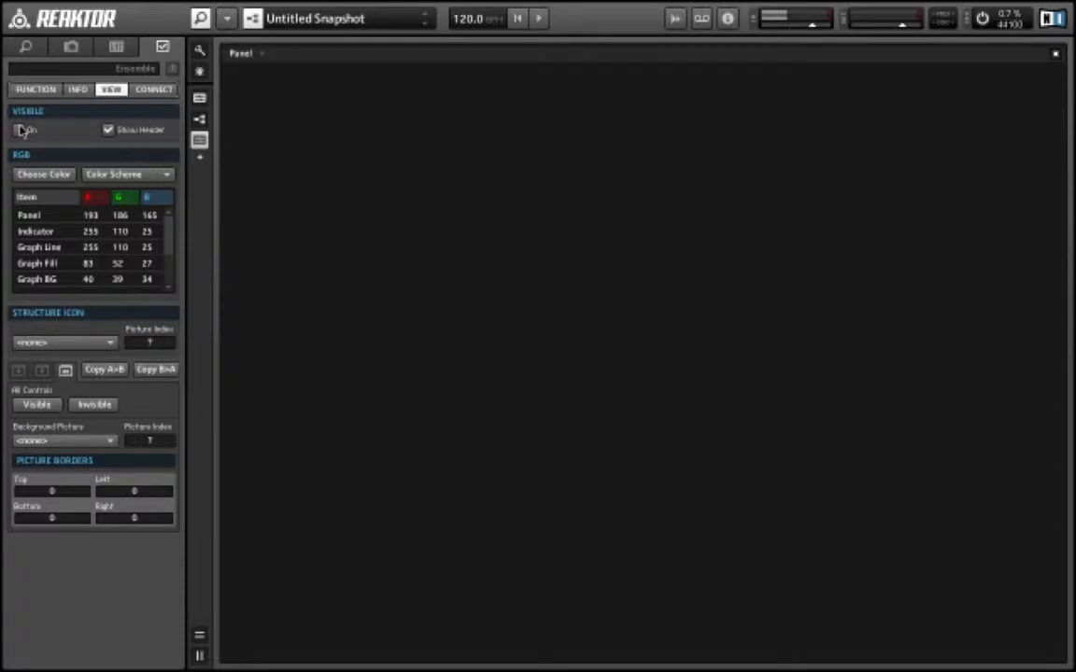
- Open the ensemble structure and delete the input module
double_click(376, 163)
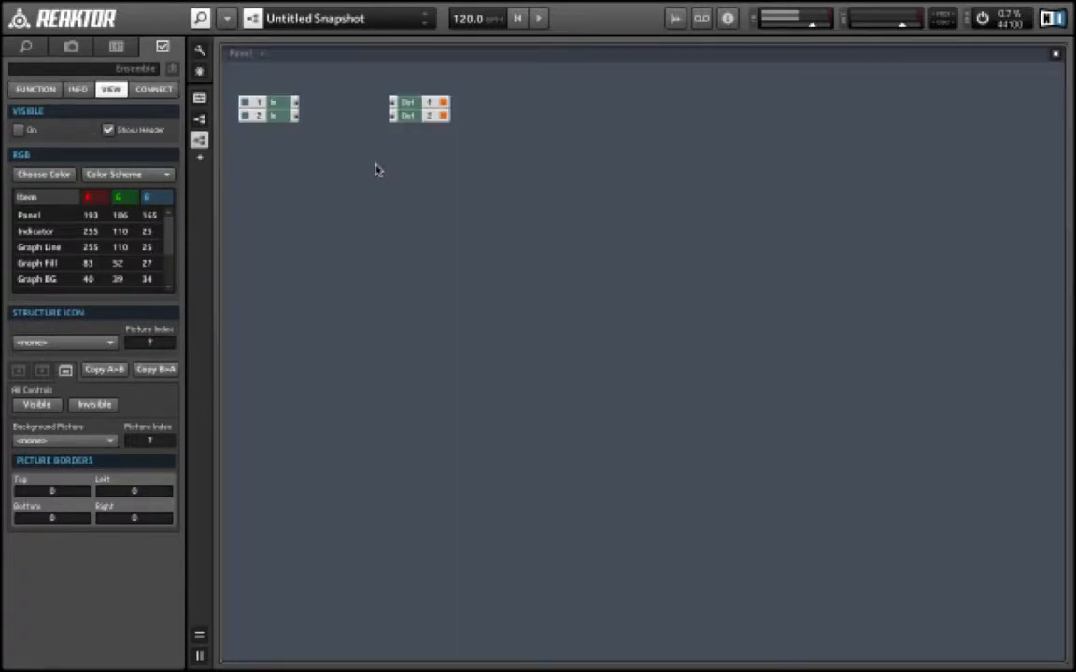
left_click_drag(267, 145, 264, 91)
key("Delete")
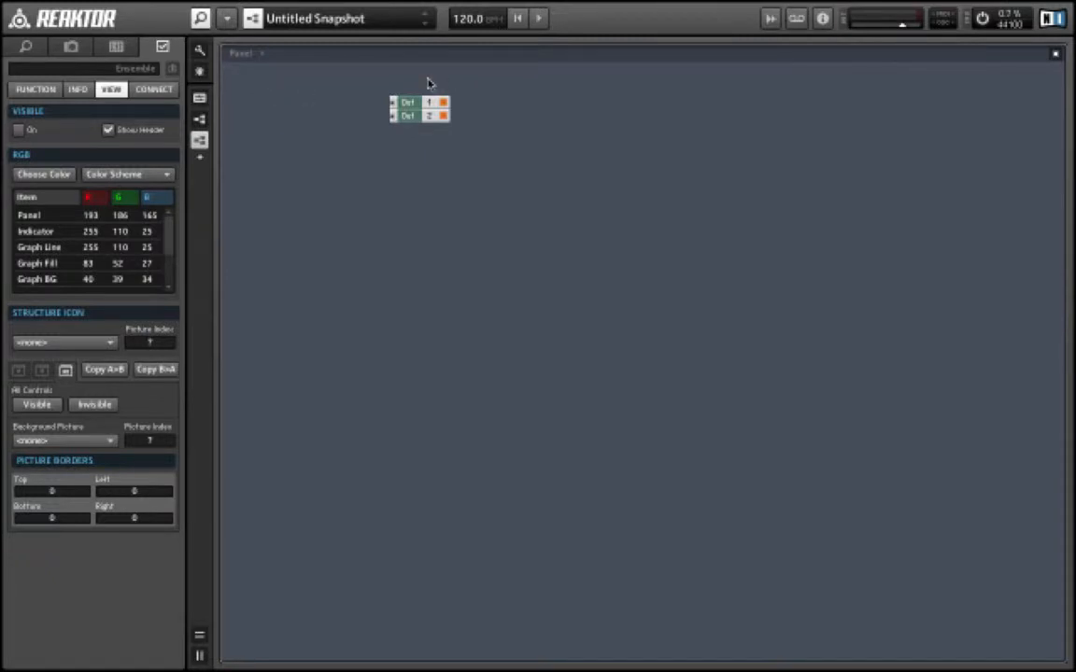
- Select the output module and move it to the far right of the structure
left_click_drag(427, 83, 396, 202)
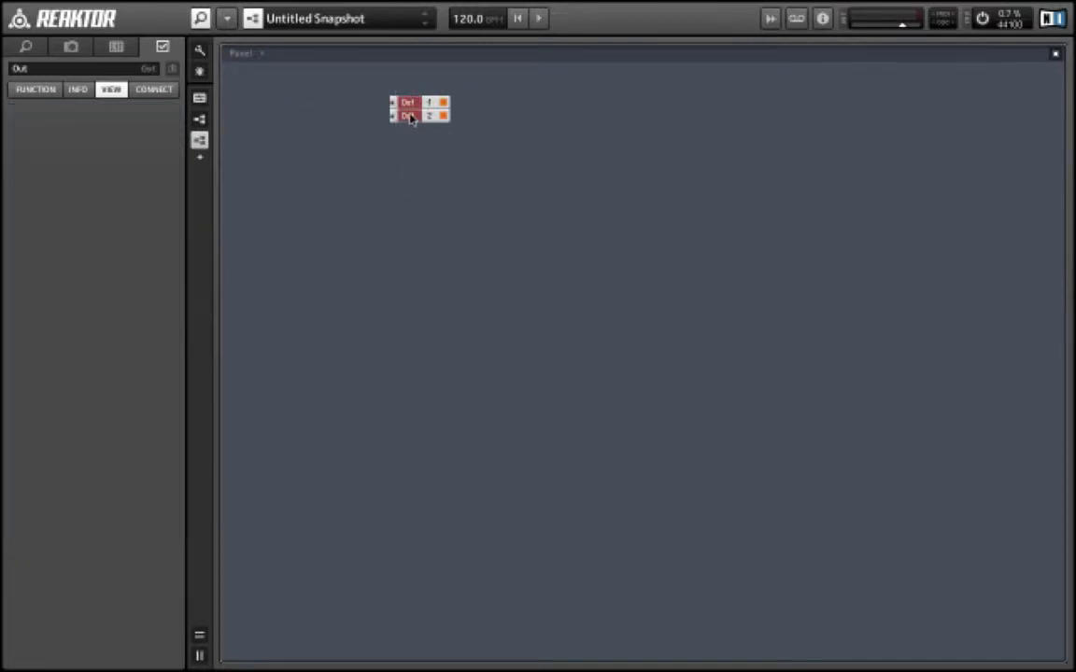
left_click_drag(410, 118, 987, 124)
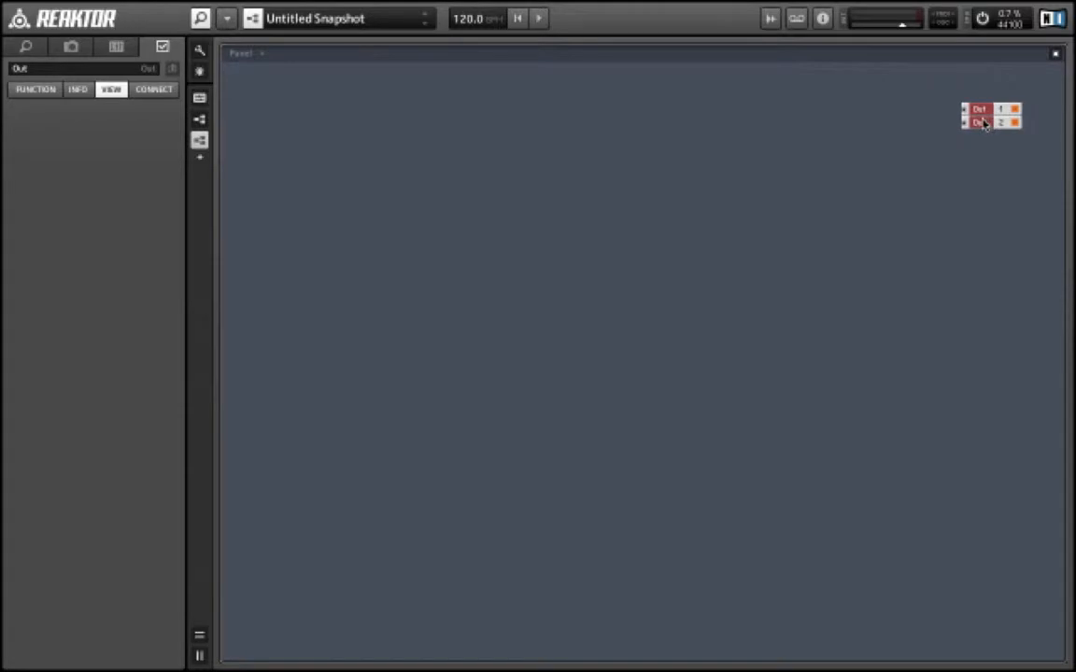
- Insert the 100 CLOCK instrument from System 63 Beta 3 clocking modules and place it at the top left
right_click(344, 113)
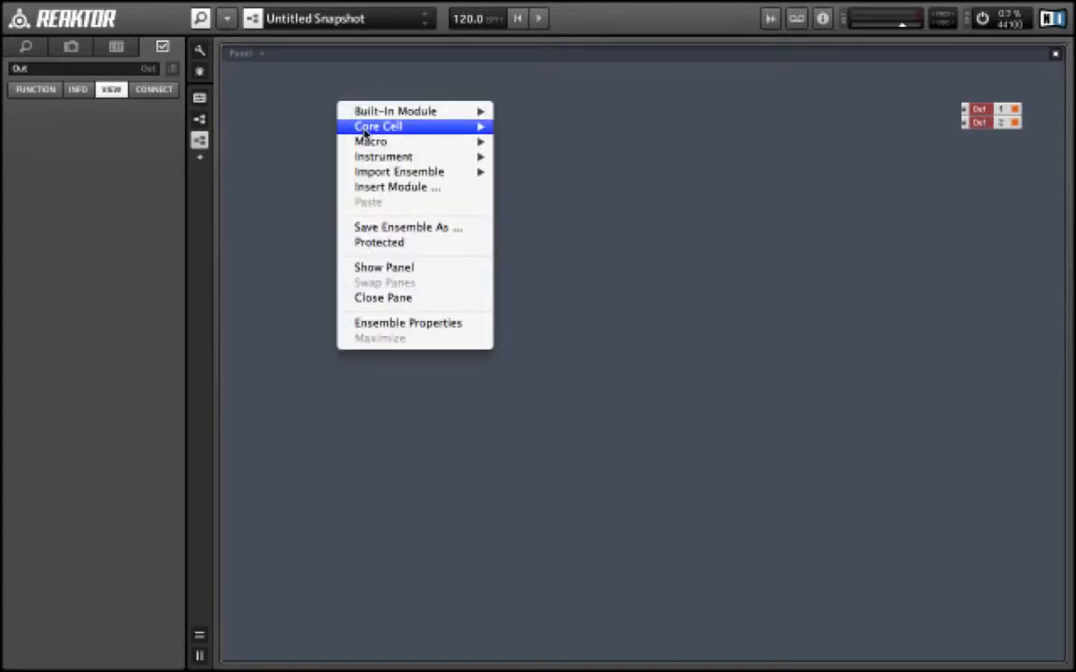
mouse_move(402, 157)
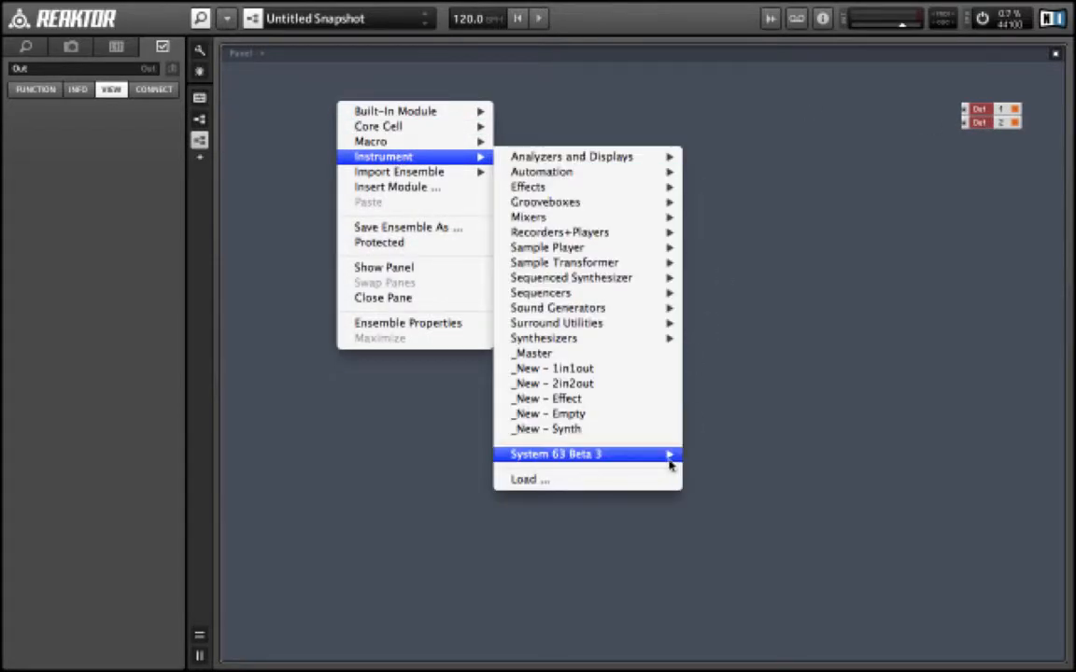
mouse_move(638, 458)
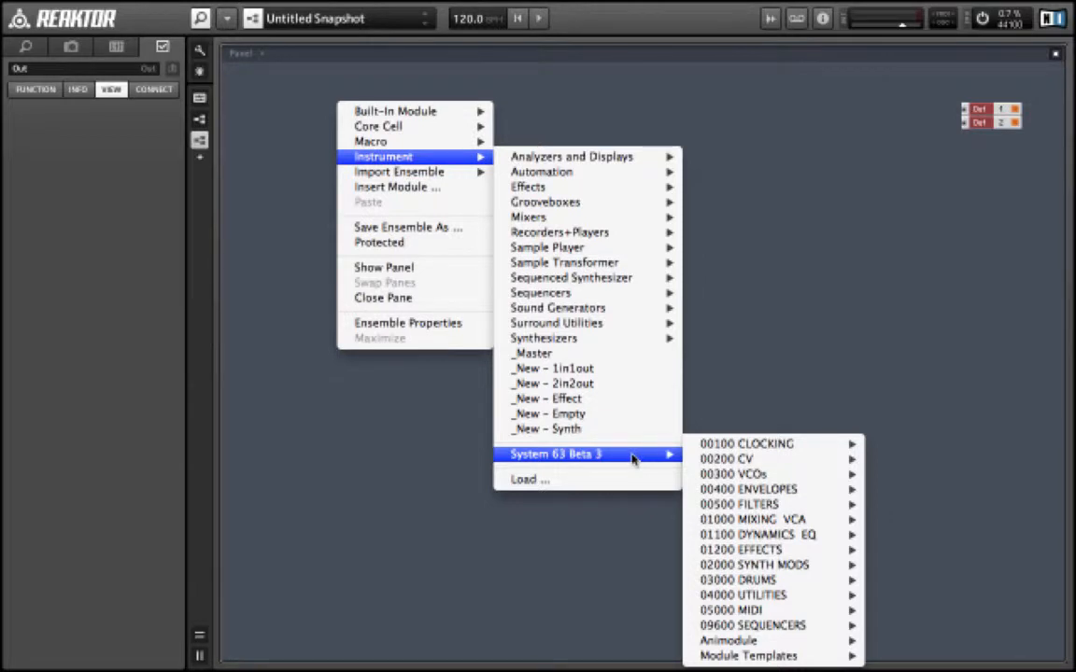
mouse_move(738, 448)
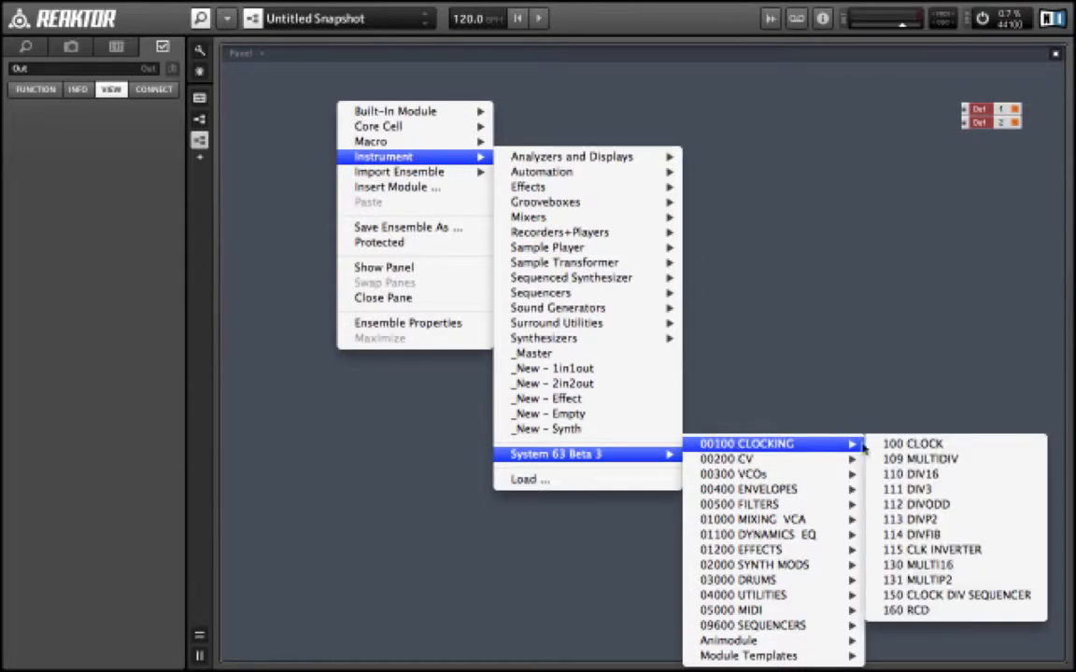
left_click(908, 444)
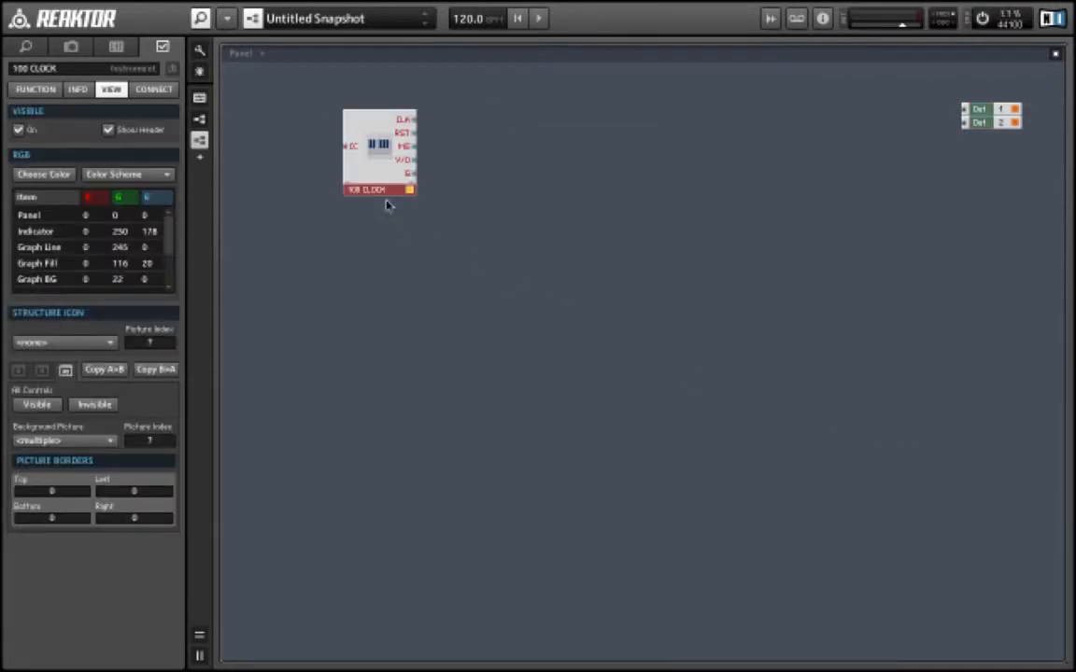
left_click_drag(350, 173, 276, 161)
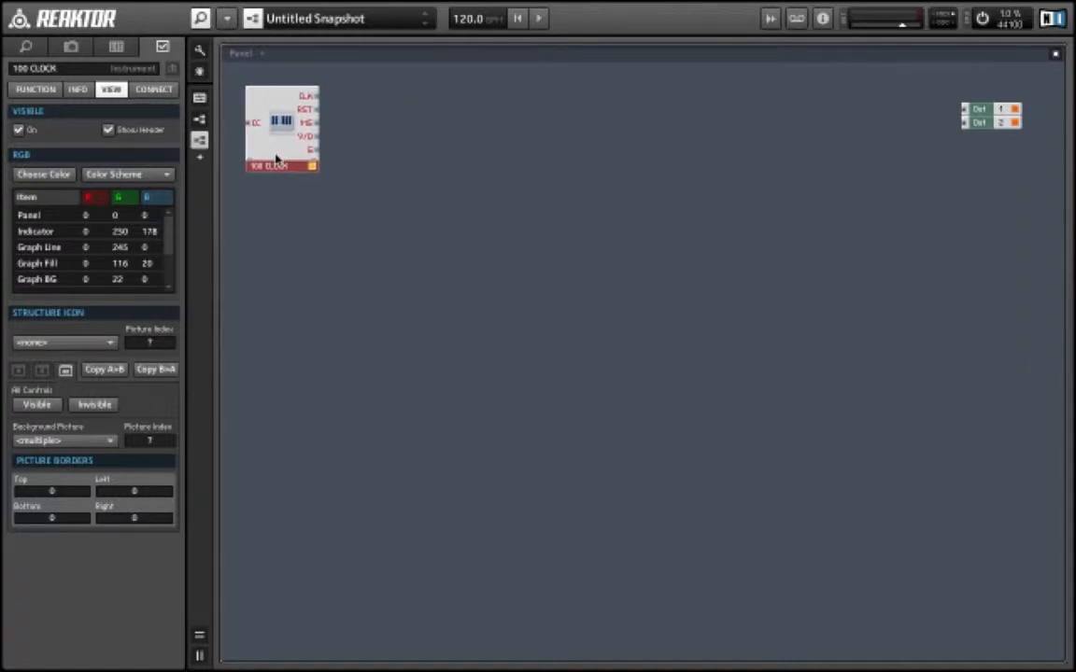
- Insert the 5001 MIDI IN instrument beside the clock and connect its CC output to the clock's CC input
right_click(387, 109)
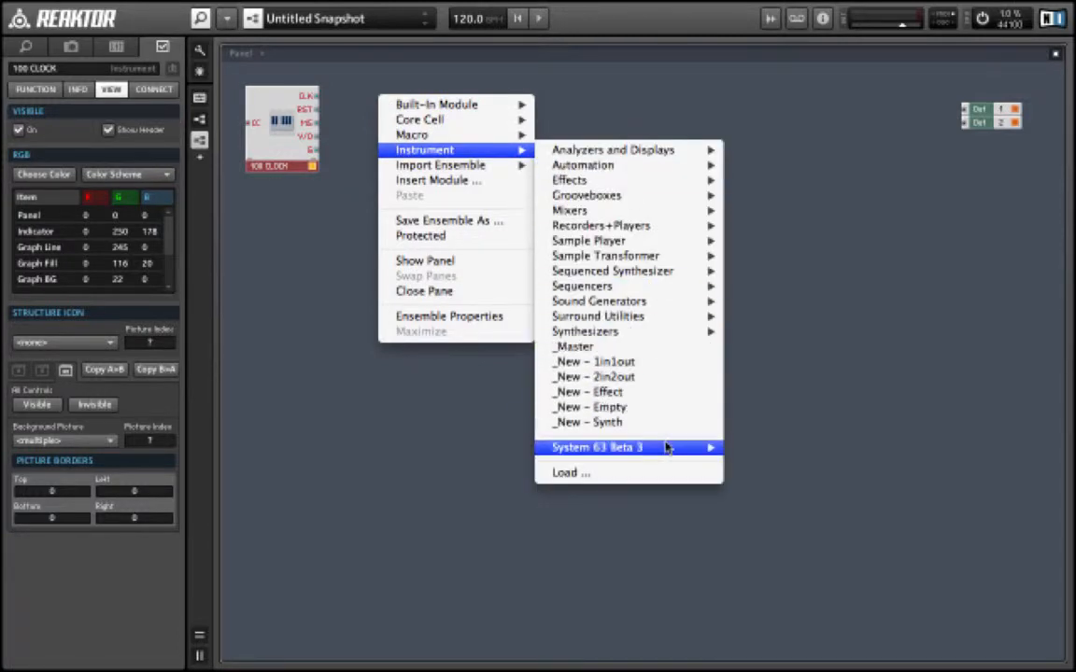
mouse_move(677, 448)
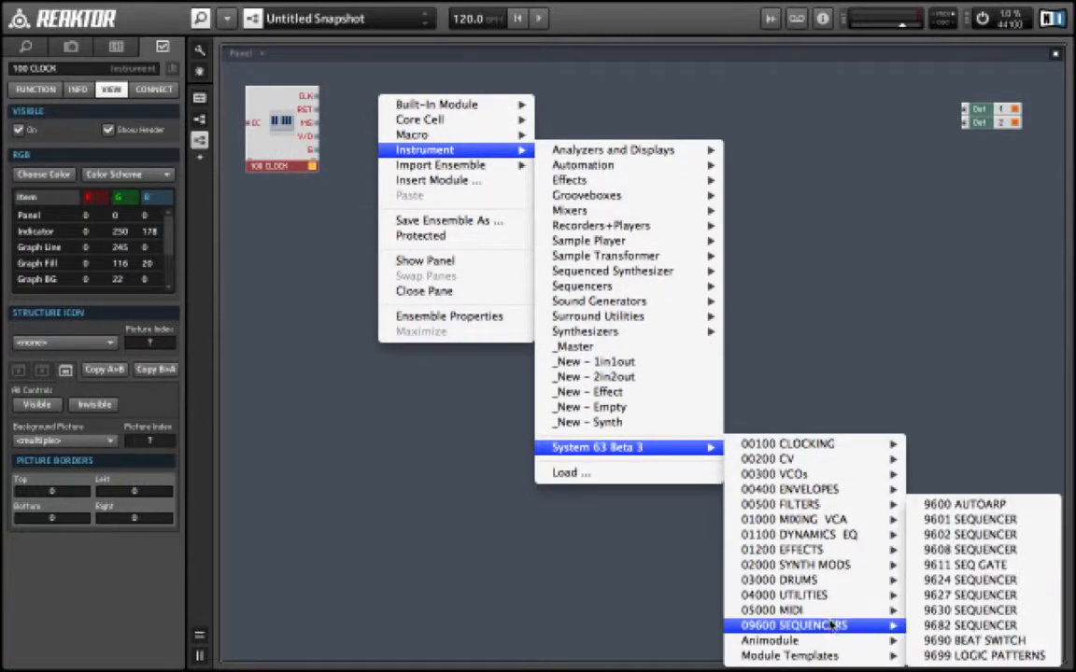
mouse_move(837, 616)
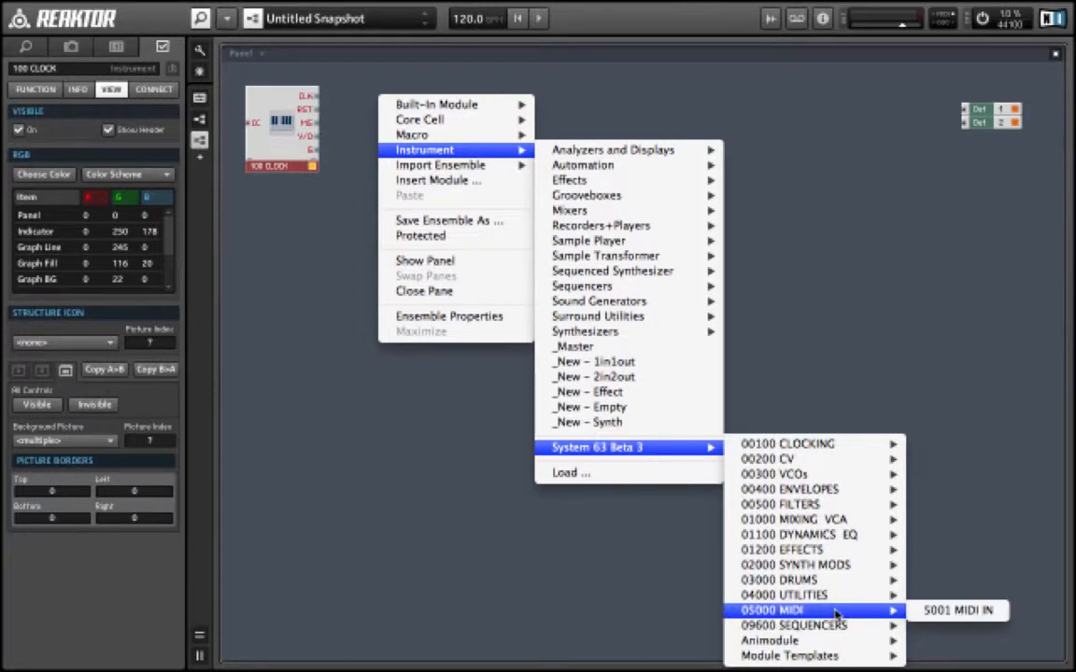
left_click(956, 611)
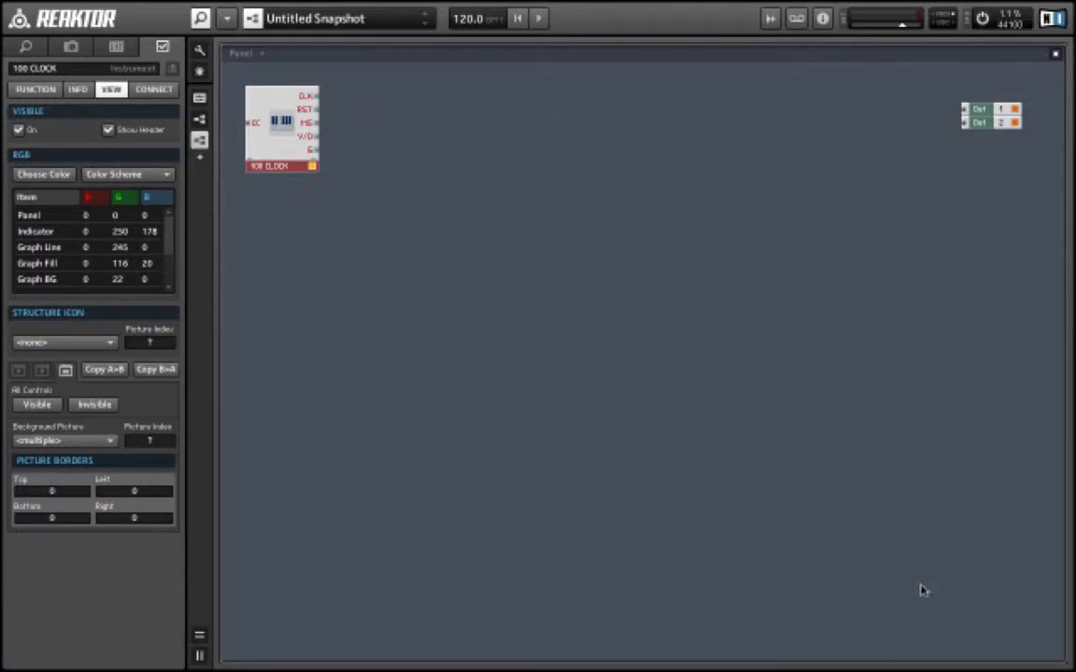
left_click_drag(405, 165, 353, 140)
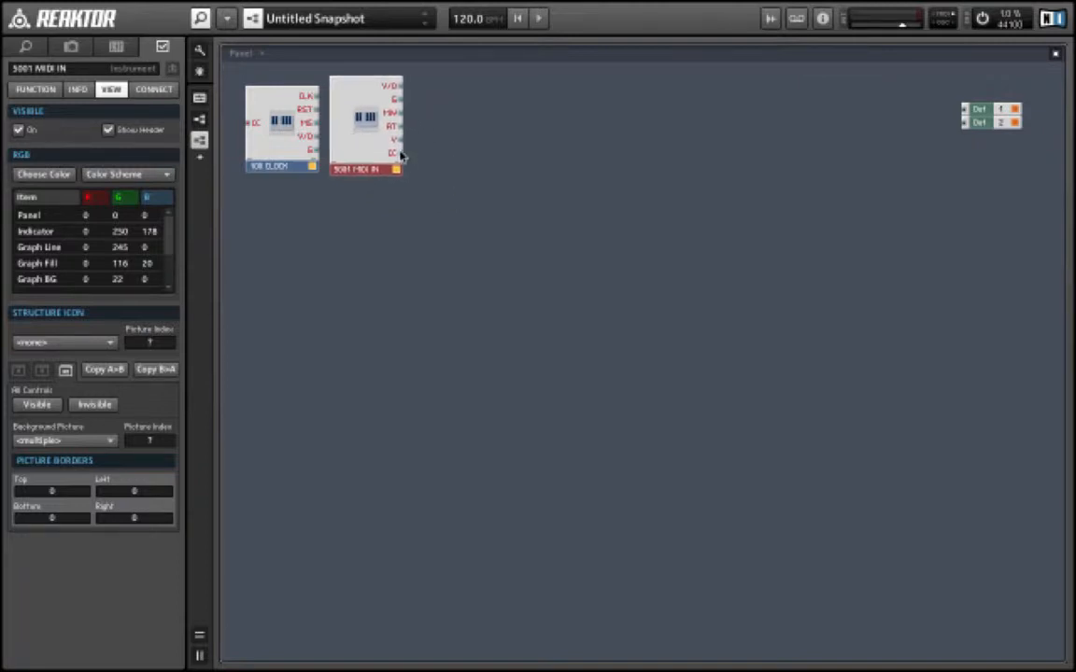
left_click_drag(400, 156, 249, 124)
- Insert the 4021 SLEW LIM utility and place it beside MIDI IN, fed from MIDI IN's V/O output
right_click(439, 86)
mouse_move(485, 128)
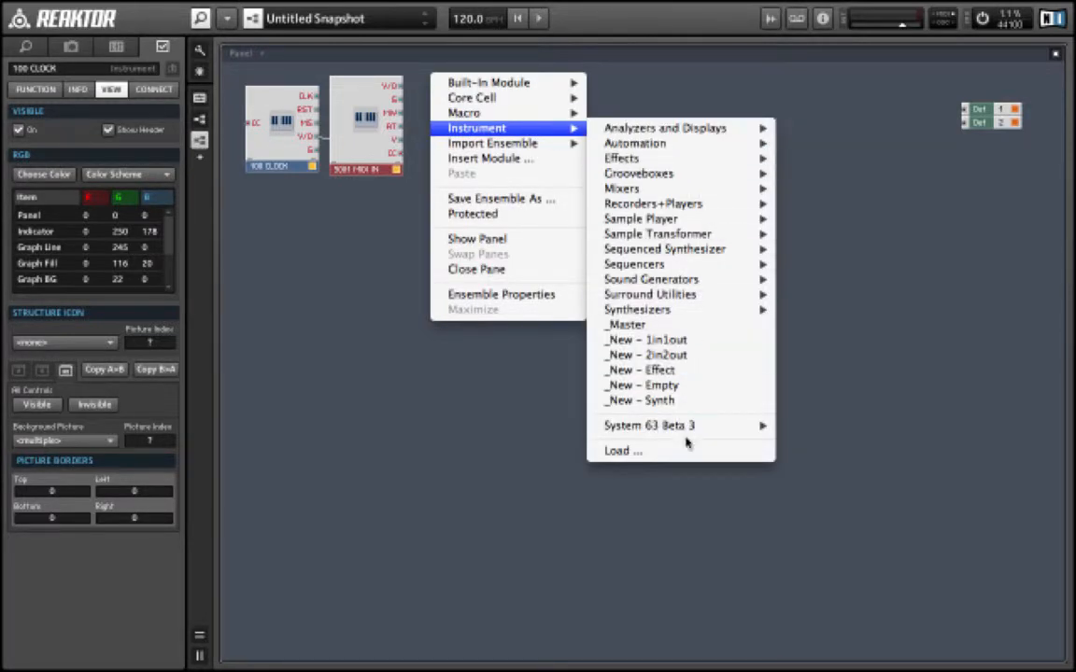
mouse_move(654, 425)
mouse_move(875, 552)
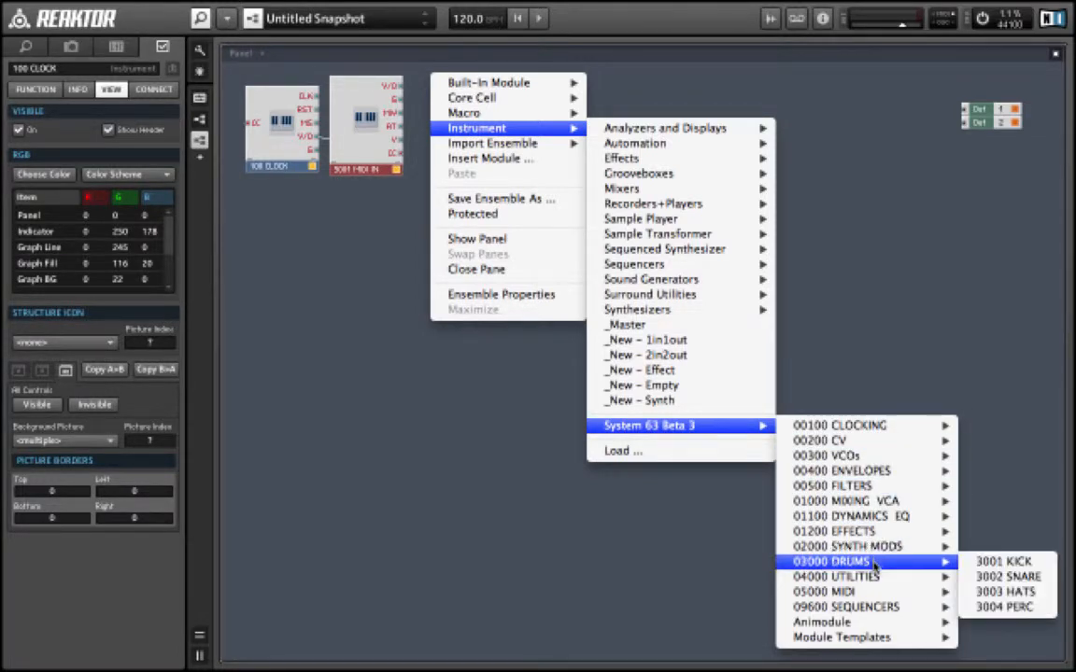
mouse_move(879, 576)
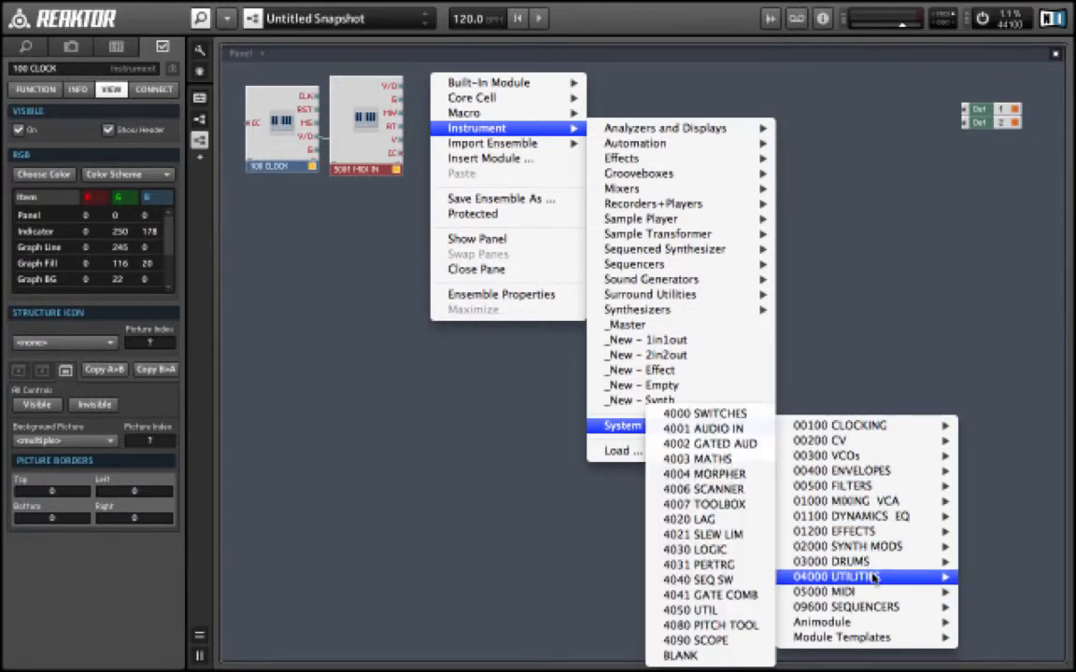
left_click(713, 532)
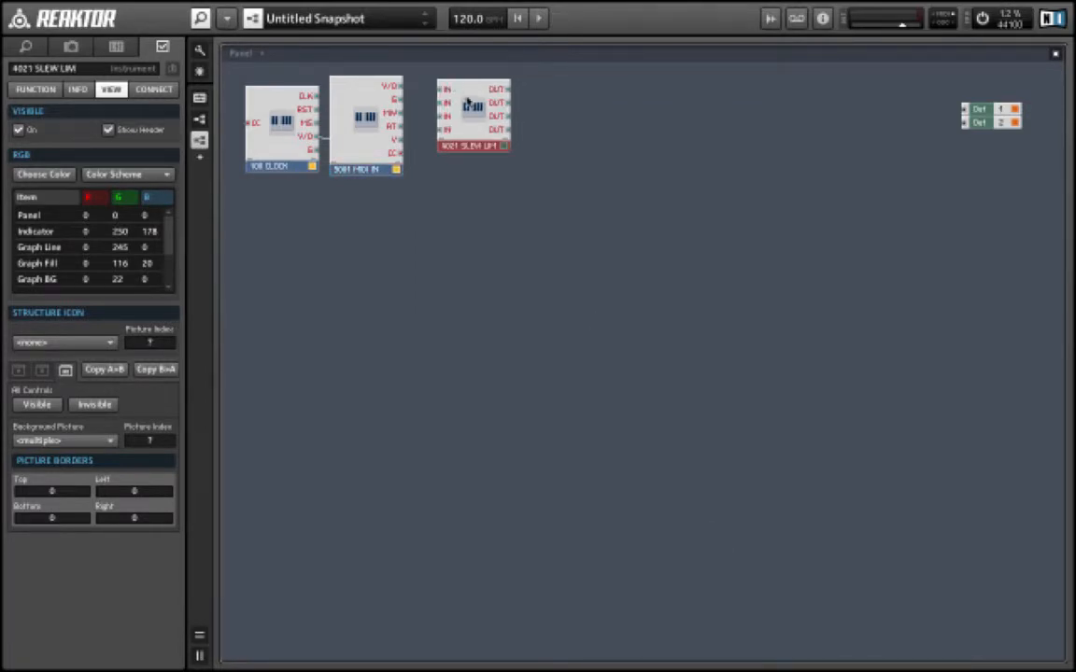
left_click_drag(466, 101, 426, 89)
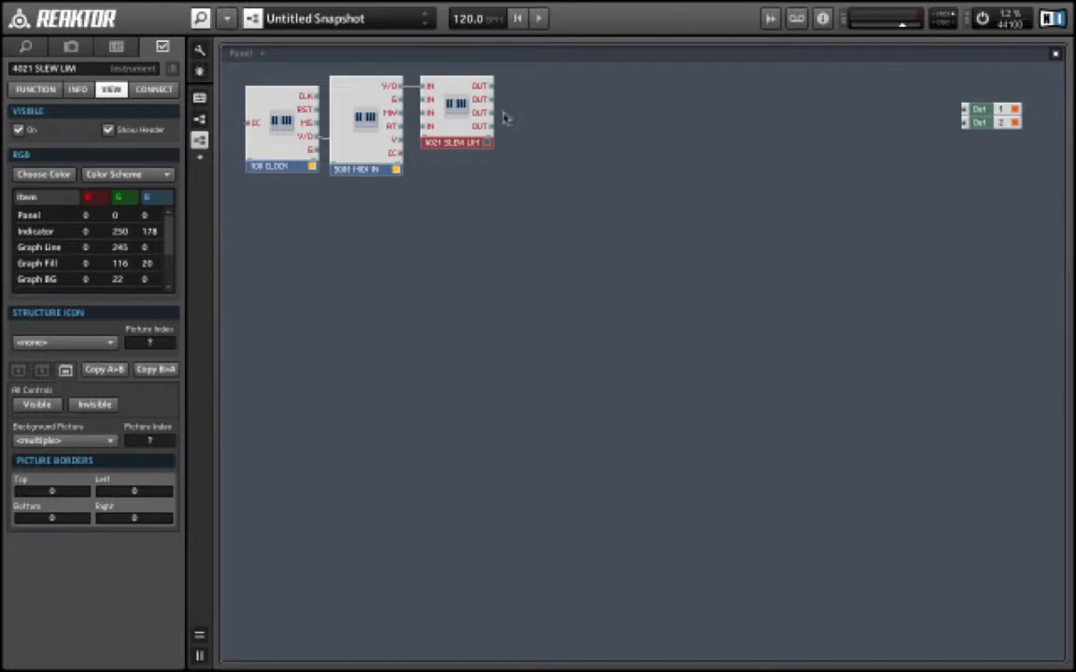
left_click_drag(451, 131, 447, 132)
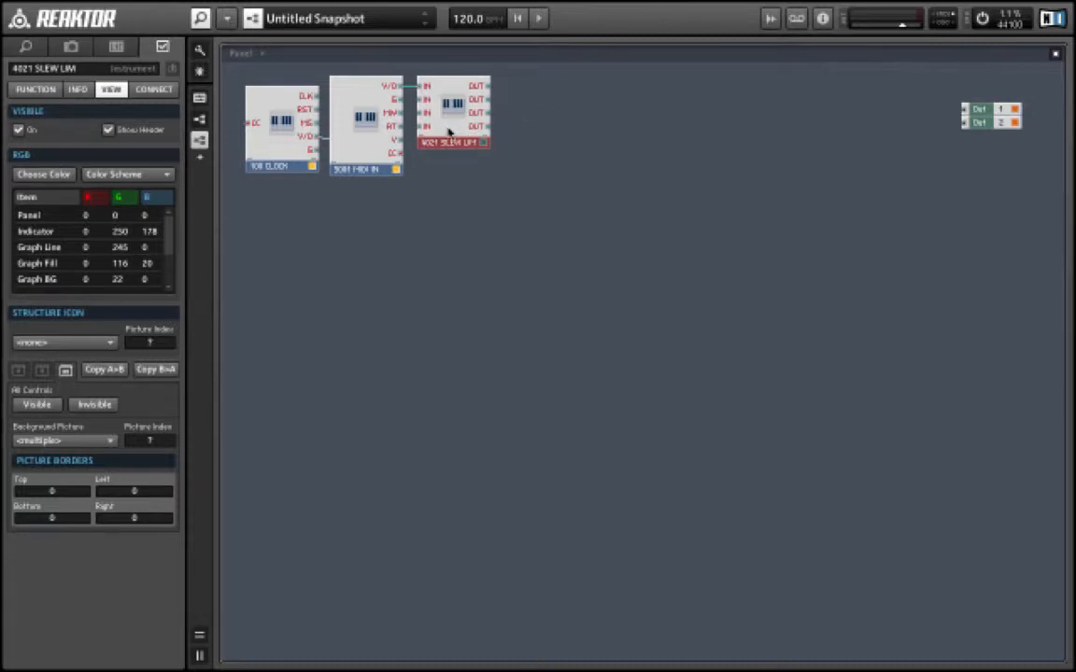
- Insert the 360 CLASSIC oscillator from System 63 Beta 3 VCOs to the right of the slew limiter
right_click(525, 84)
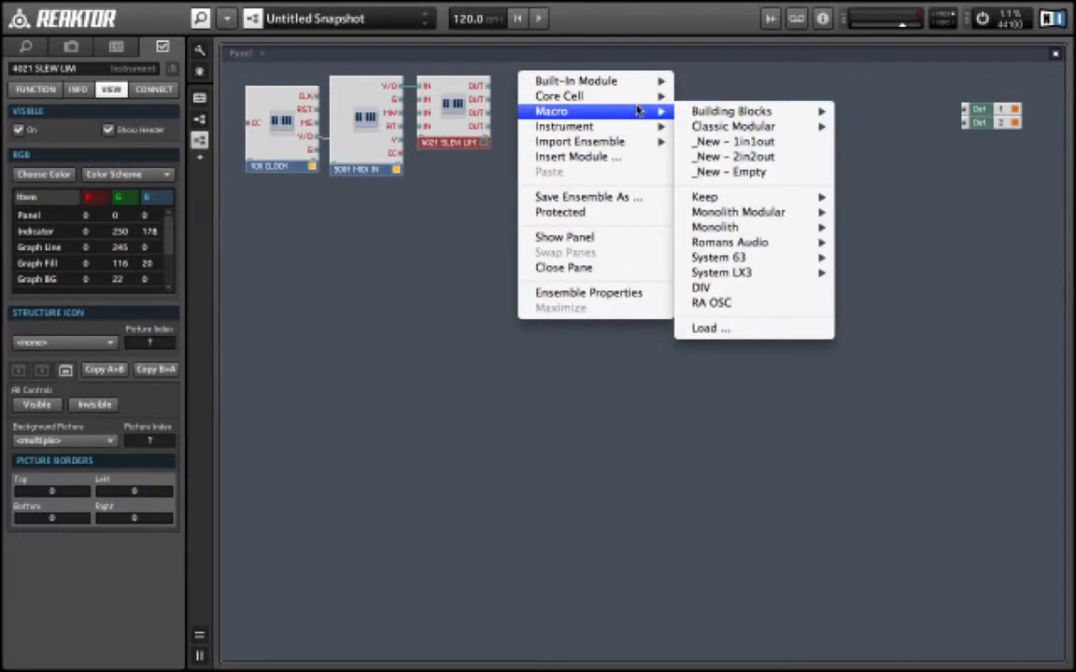
mouse_move(638, 126)
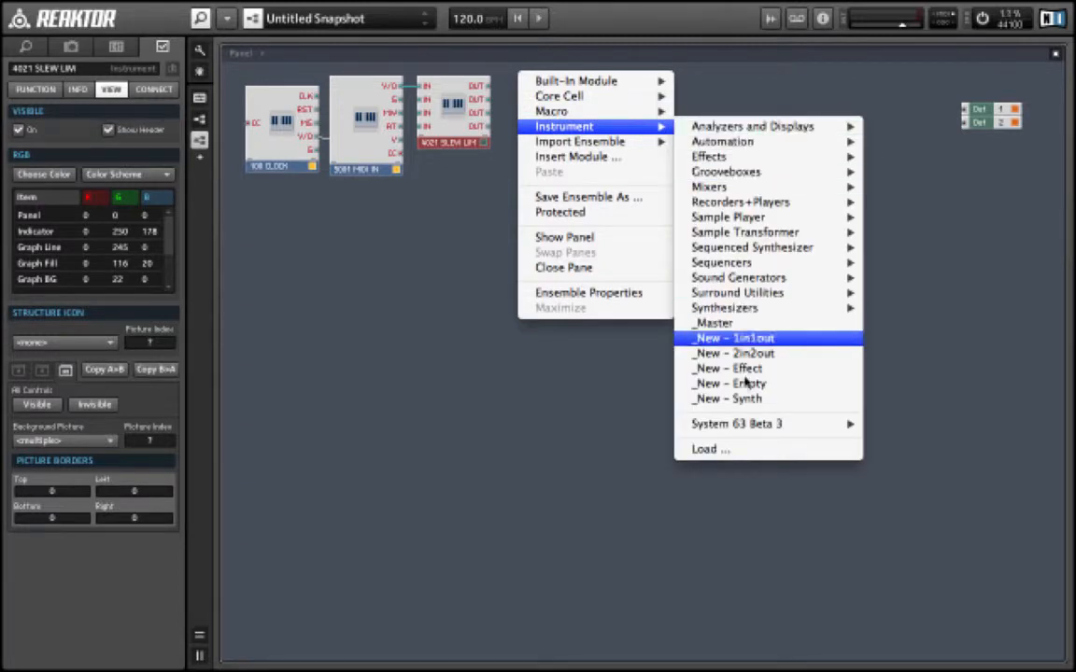
mouse_move(749, 425)
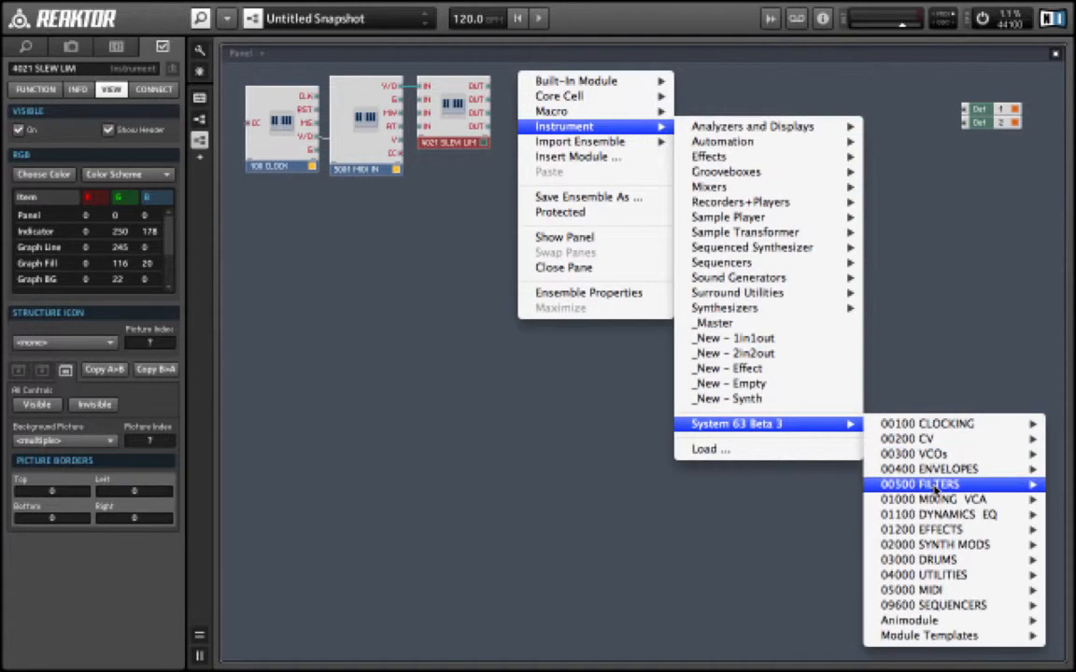
mouse_move(938, 457)
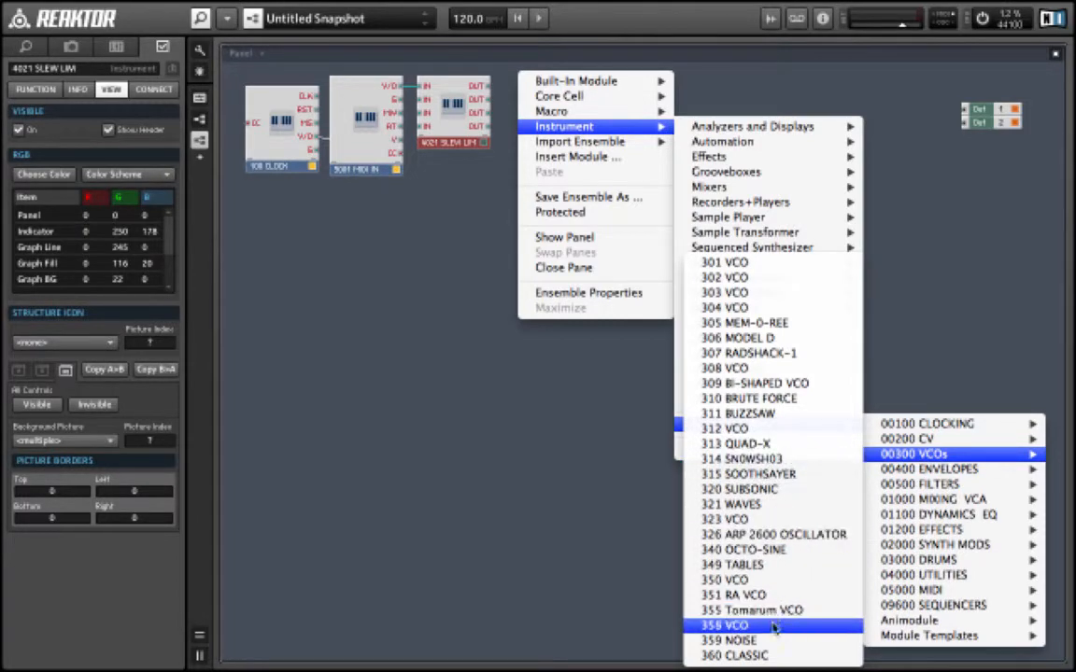
left_click(773, 658)
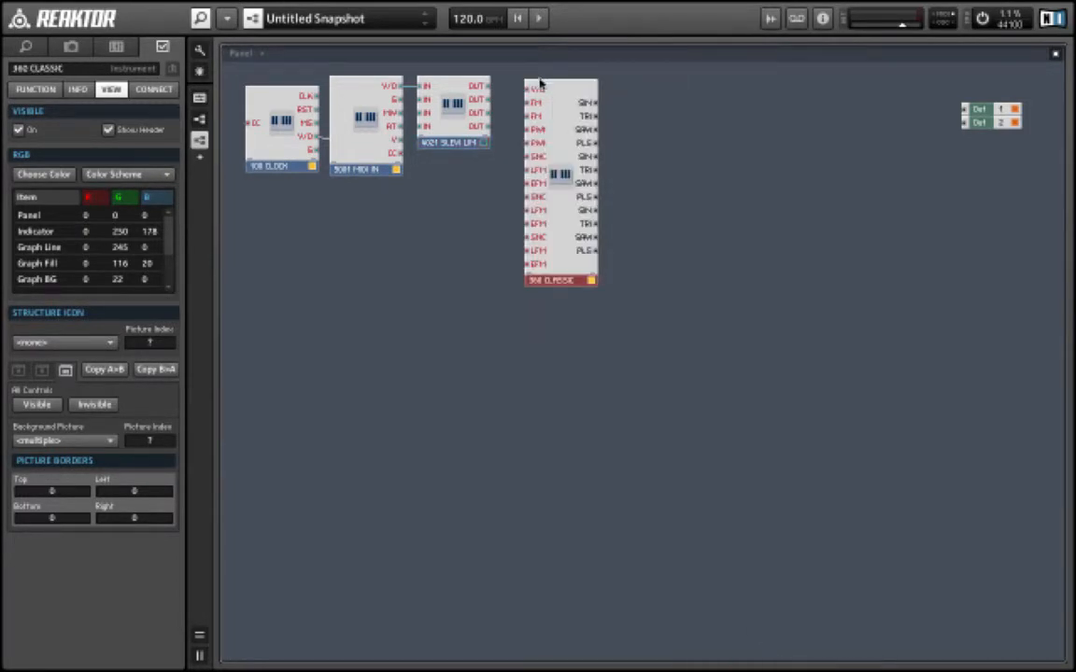
left_click_drag(560, 103, 562, 97)
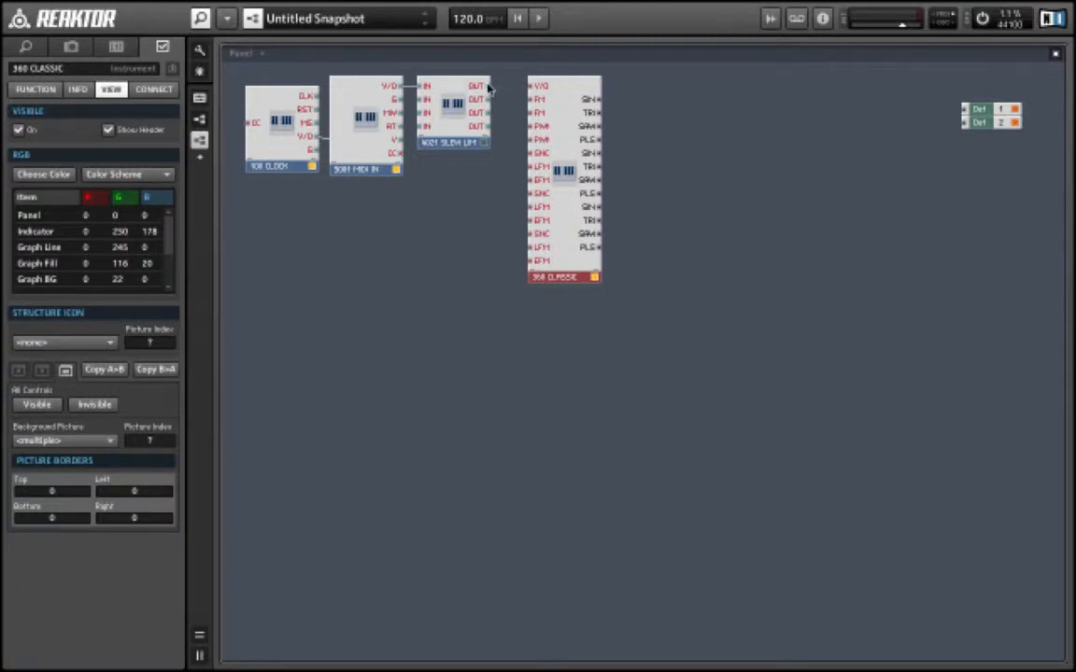
- Connect the slew limiter's first OUT to the 360 CLASSIC V/O input and nudge the oscillator closer
left_click_drag(489, 87, 536, 86)
left_click_drag(565, 104, 553, 103)
left_click(722, 334)
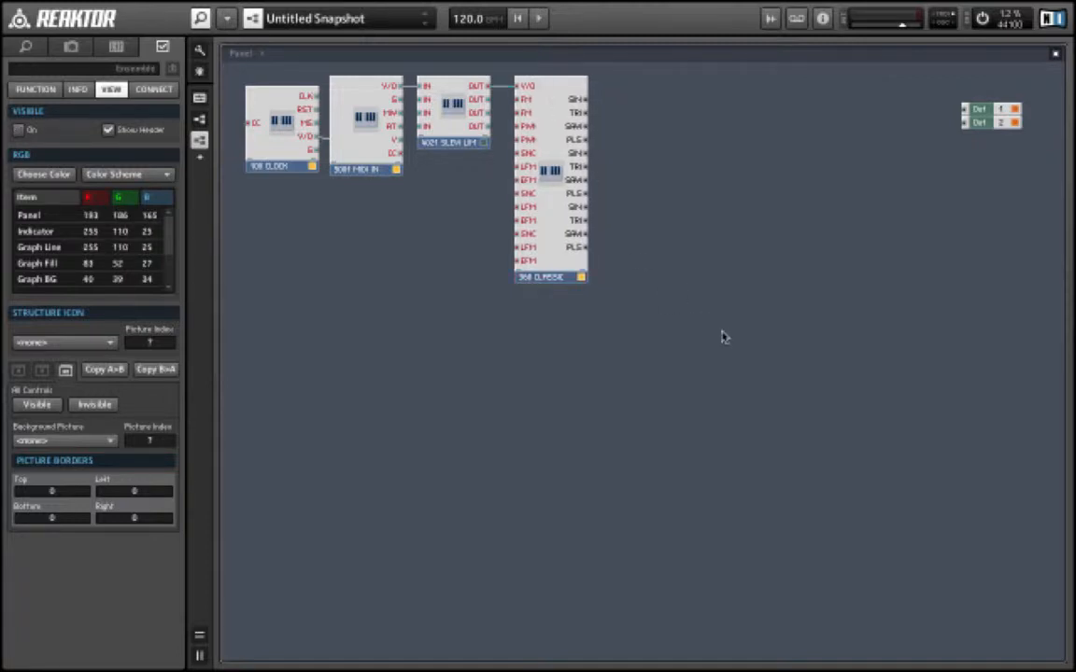
- Switch to the panel view and move the 360 CLASSIC panel down into a second row
double_click(727, 337)
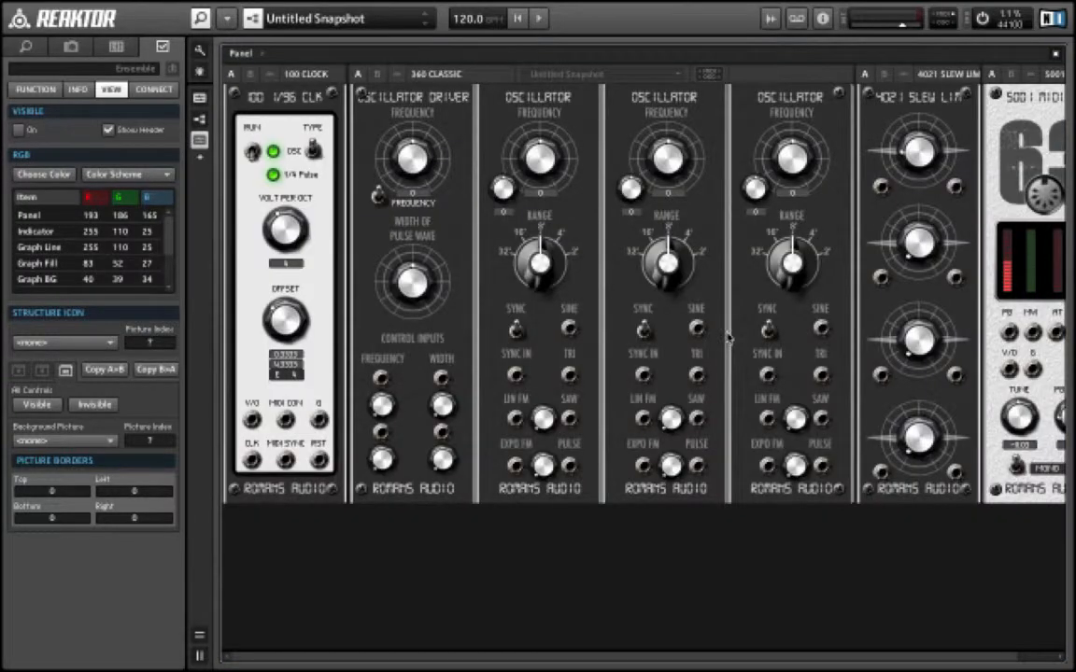
left_click_drag(400, 76, 290, 583)
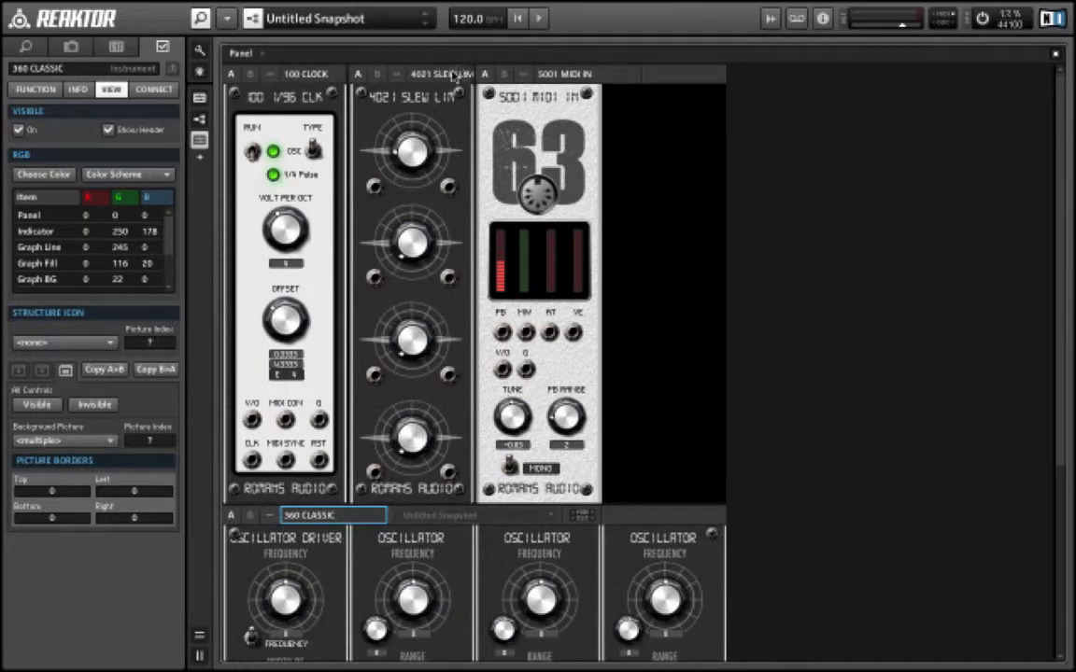
- Move the 4021 SLEW LIM panel to the start of the second row, before the oscillator
left_click_drag(415, 73, 247, 570)
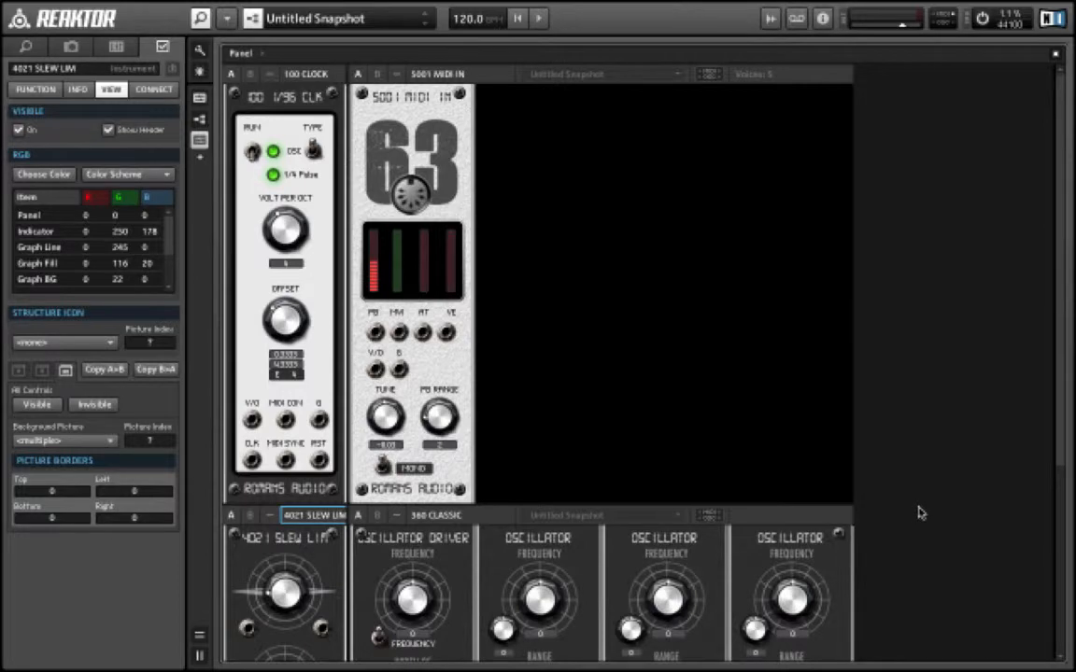
scroll(920, 512, "down", 3)
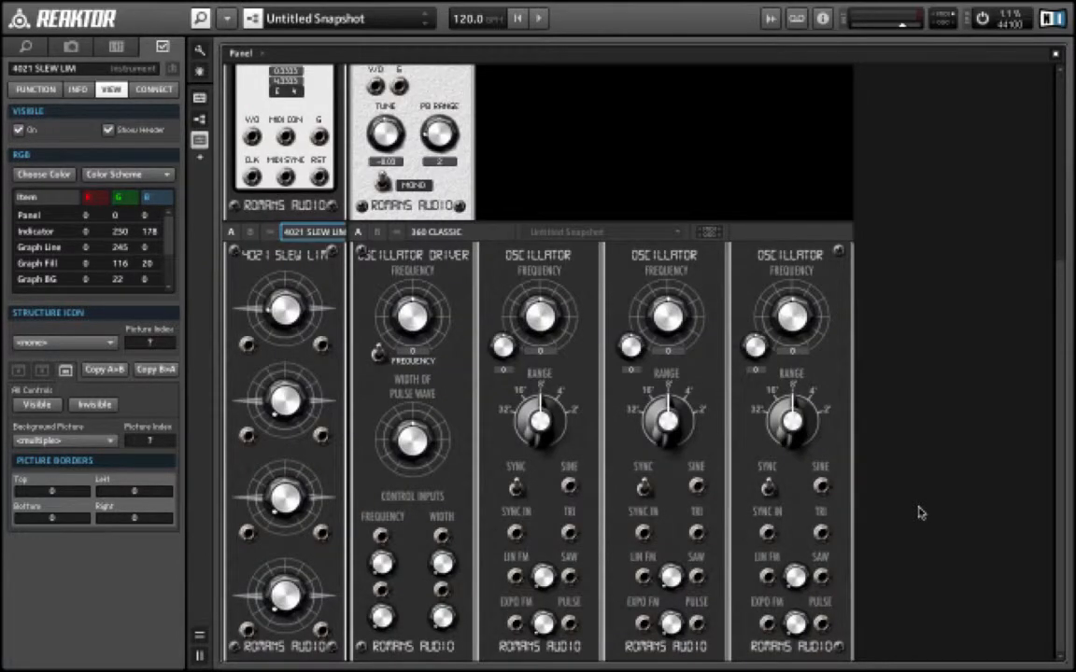
- Hide the side browser and switch back to the structure view
scroll(920, 512, "up", 3)
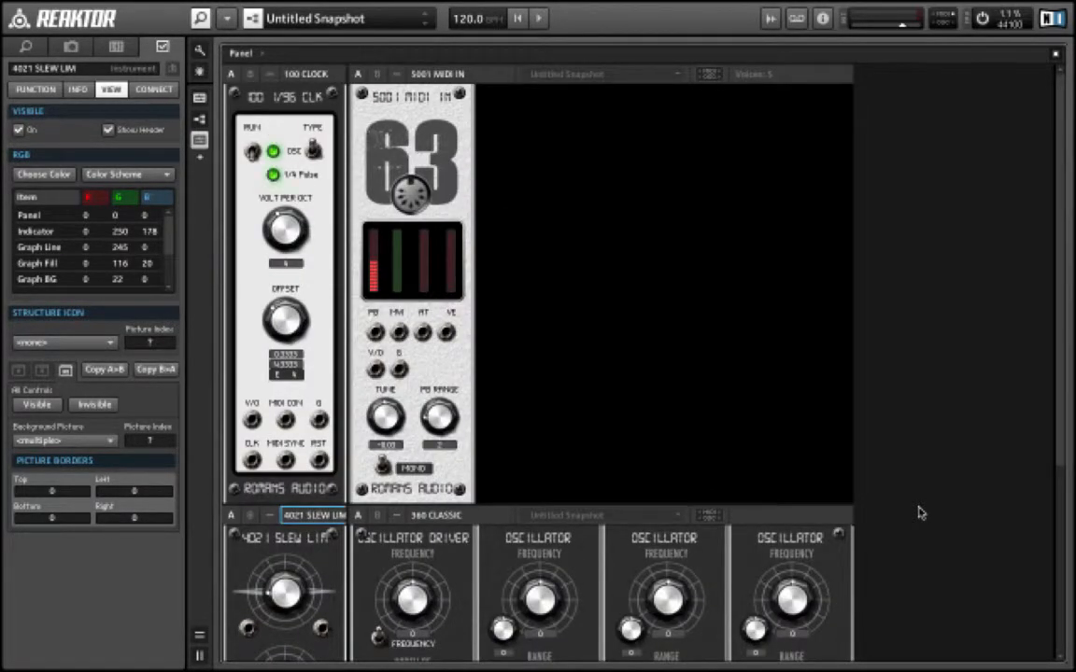
scroll(920, 511, "down", 3)
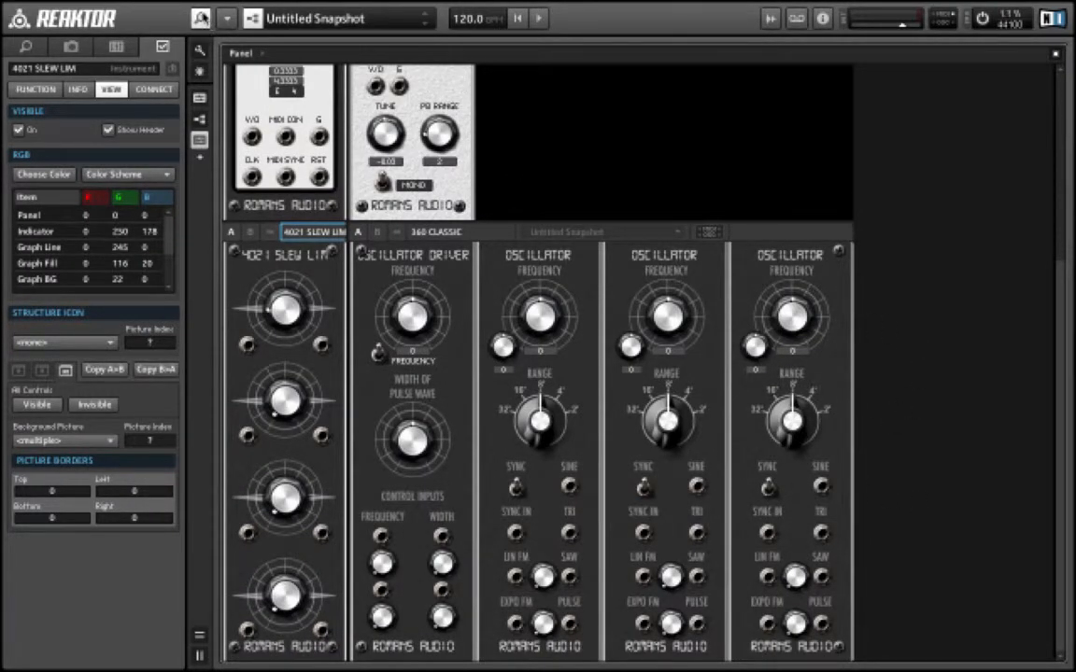
left_click(198, 17)
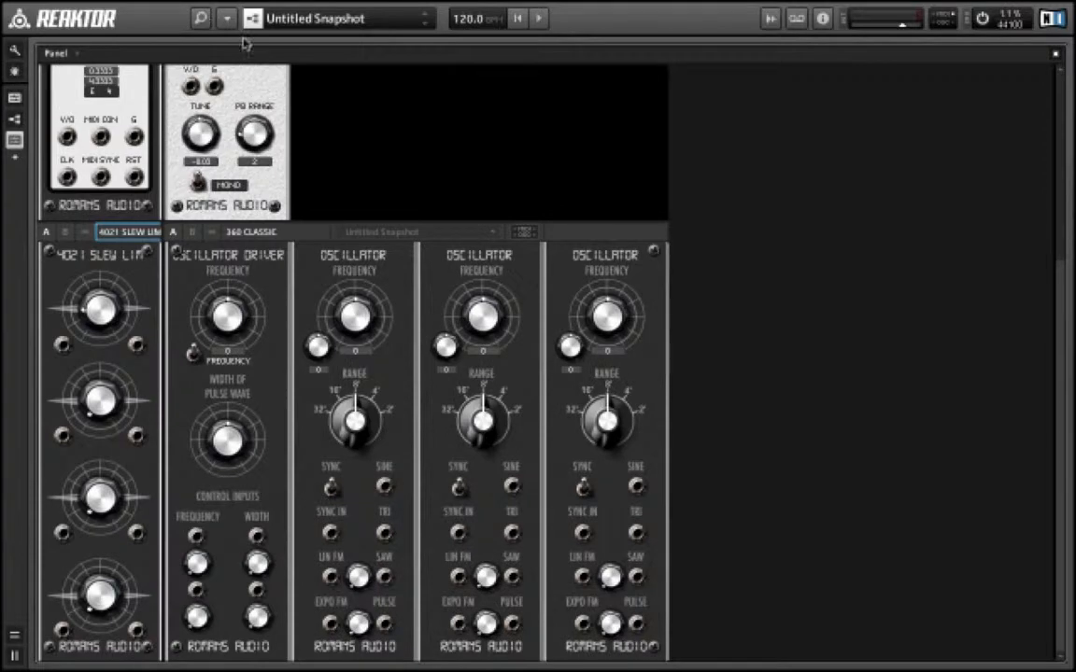
scroll(763, 246, "up", 3)
double_click(763, 246)
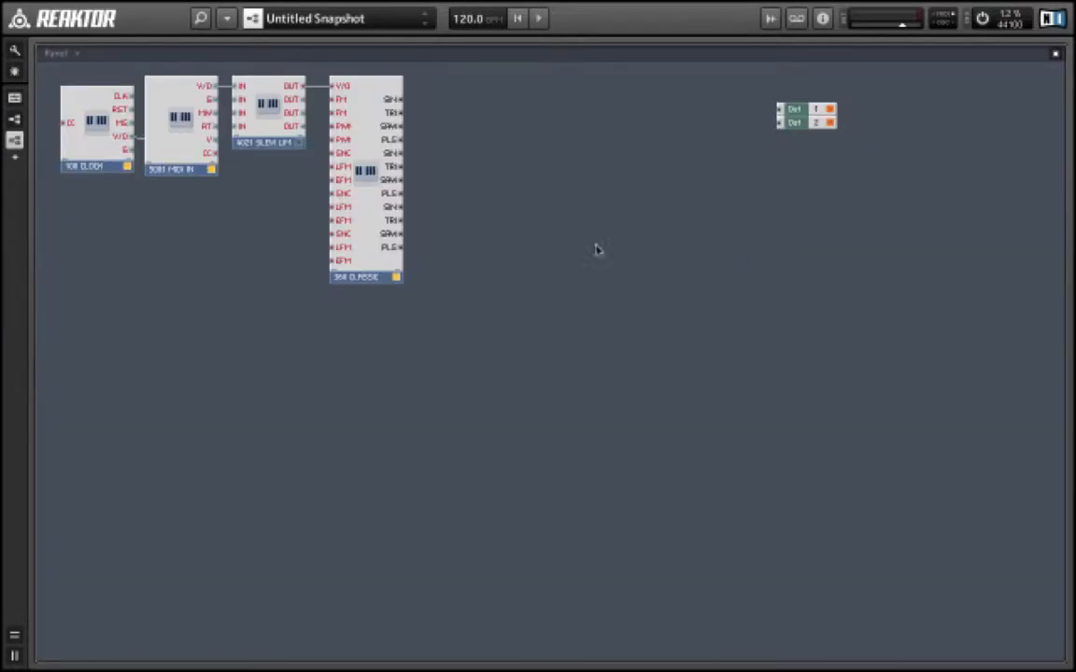
- Insert the 403 ADSR from System 63 Beta 3 Envelopes beneath the 360 CLASSIC and connect the MIDI IN's G output to its G input
right_click(334, 299)
mouse_move(360, 341)
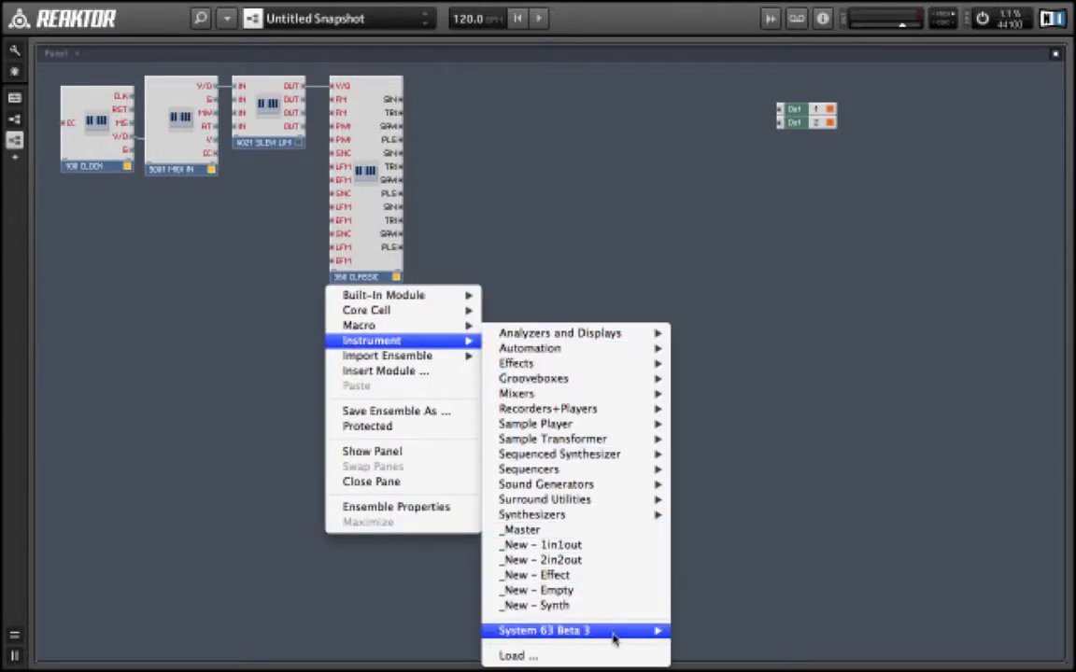
mouse_move(609, 630)
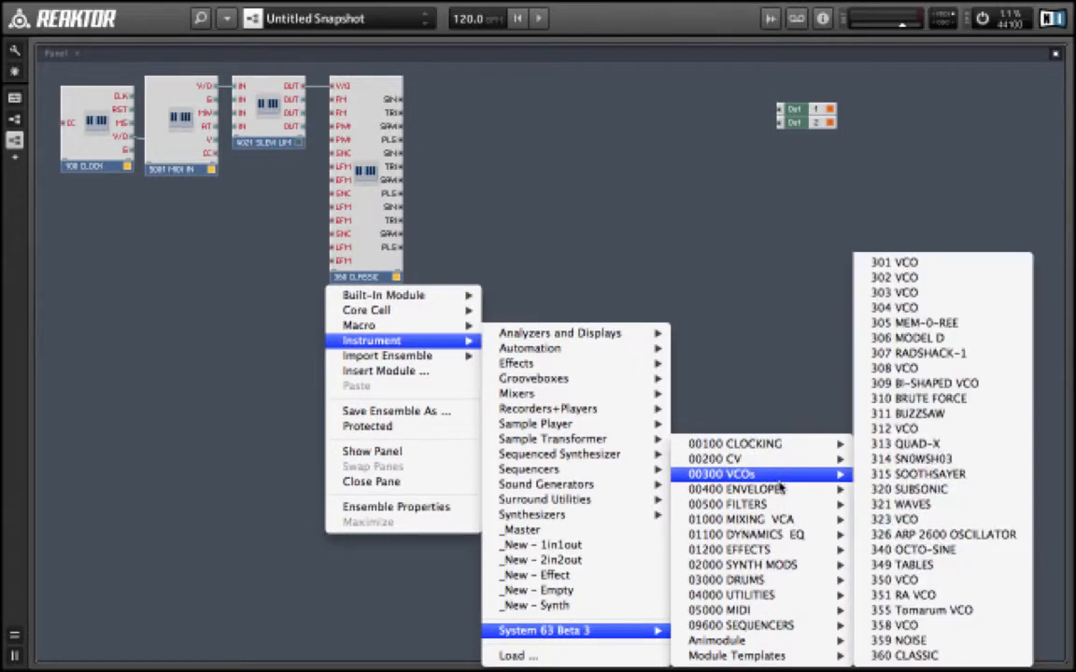
mouse_move(781, 495)
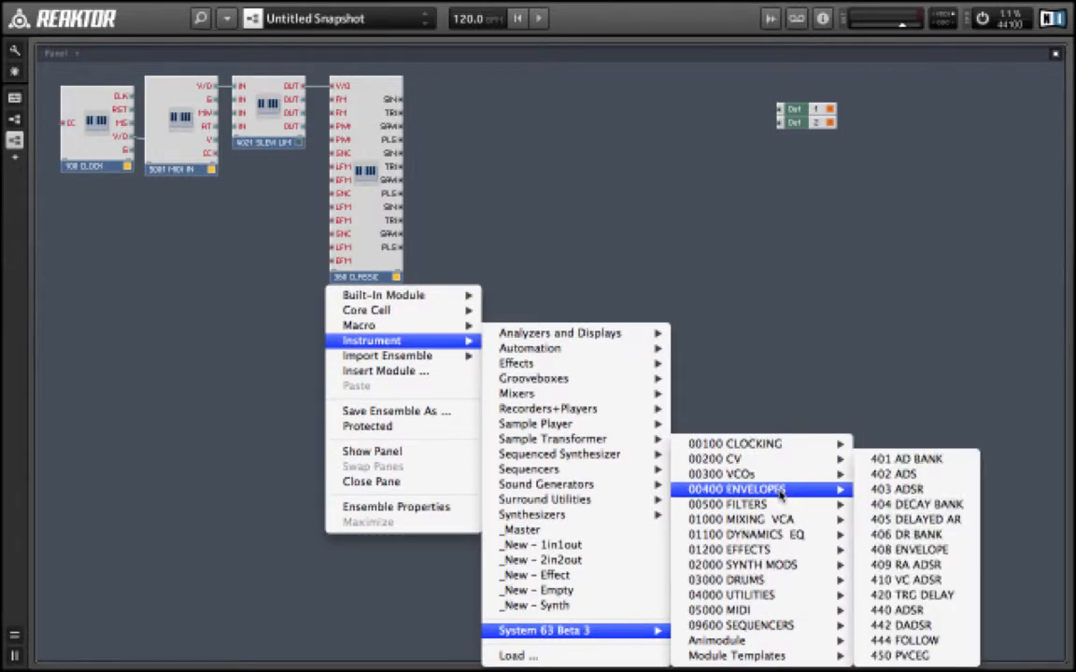
left_click(953, 489)
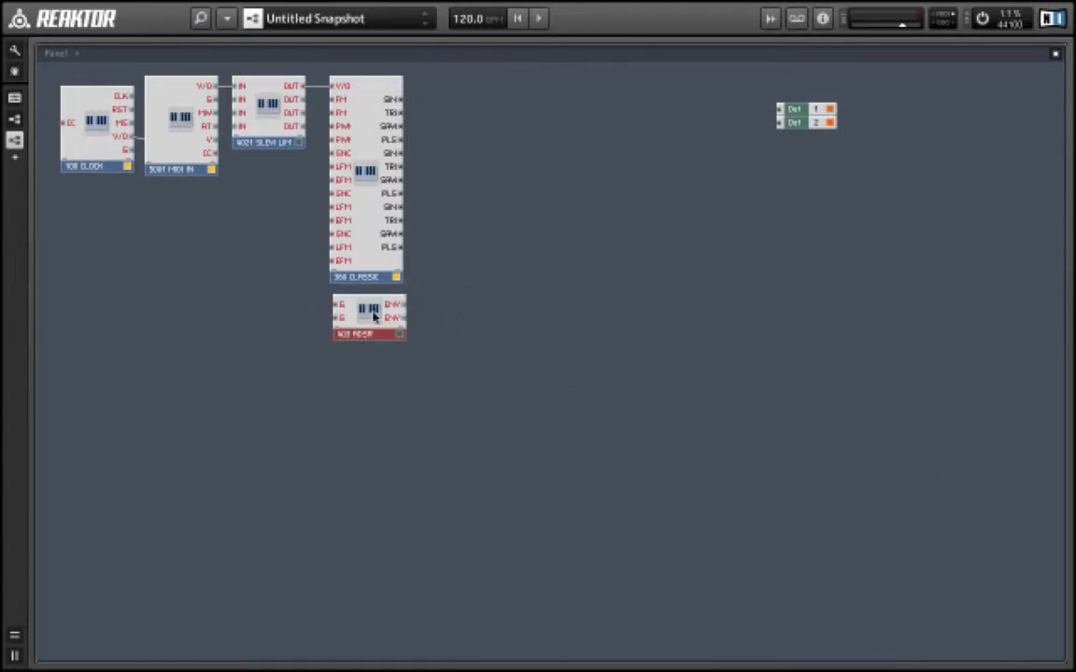
left_click_drag(373, 317, 366, 308)
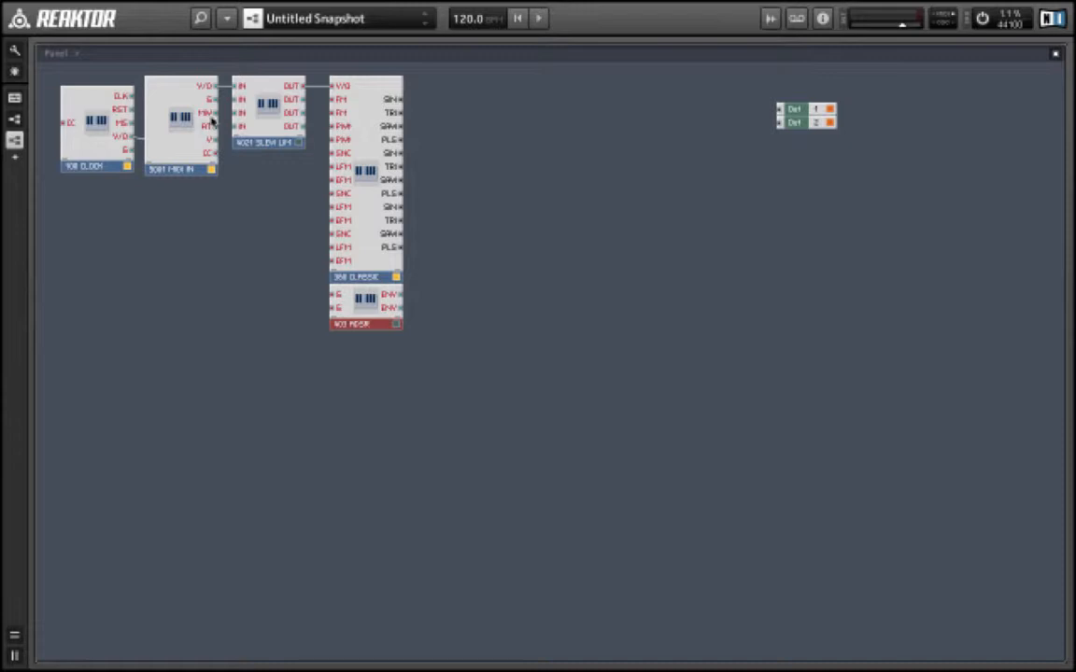
left_click_drag(211, 100, 333, 295)
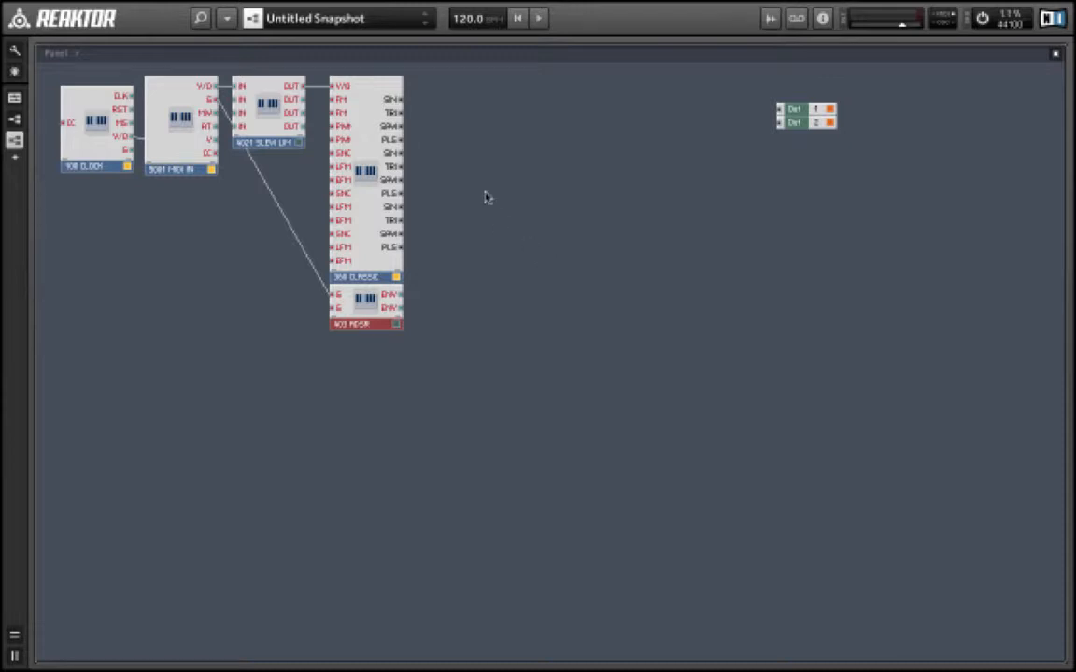
- Insert the 1001 MIXER 12 from System 63 Beta 3 Mixing VCA to the right of the 360 CLASSIC
right_click(435, 99)
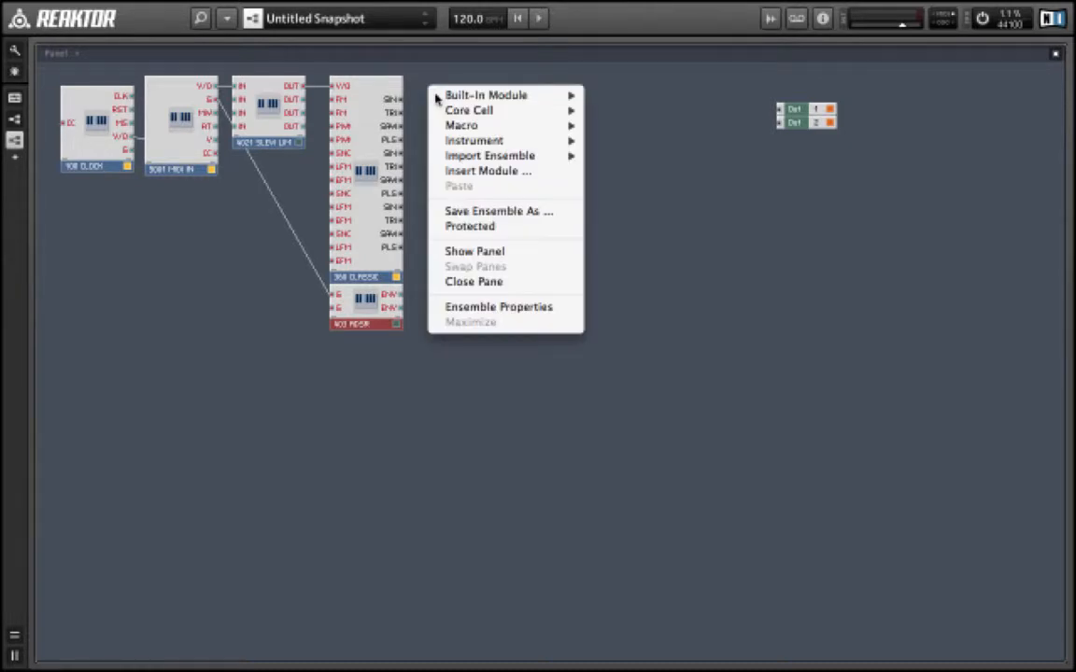
mouse_move(504, 140)
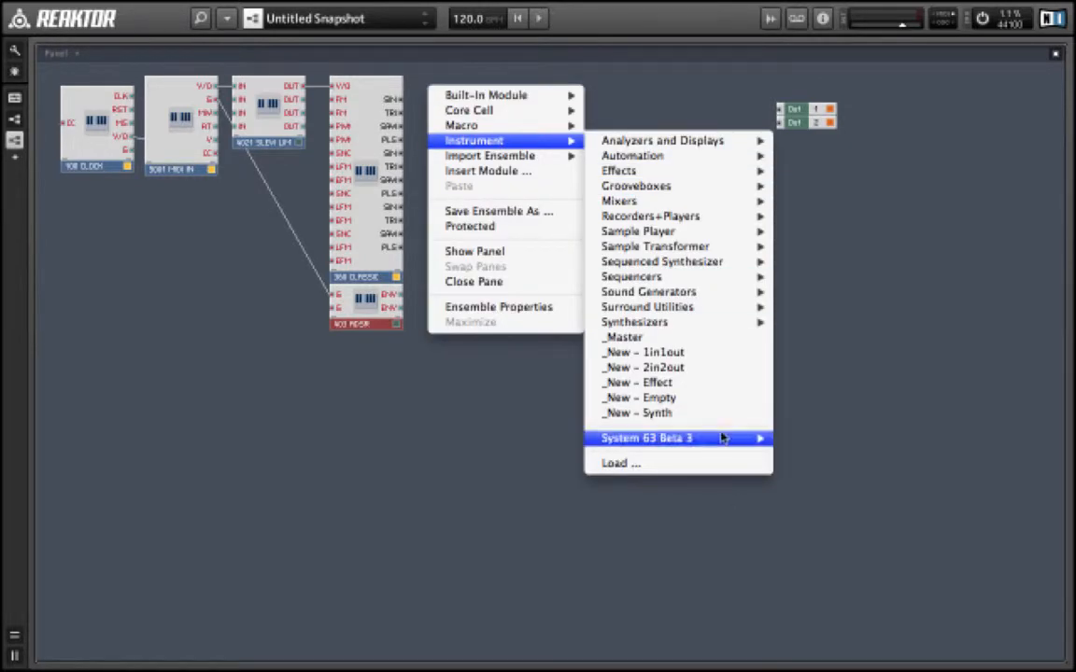
mouse_move(719, 442)
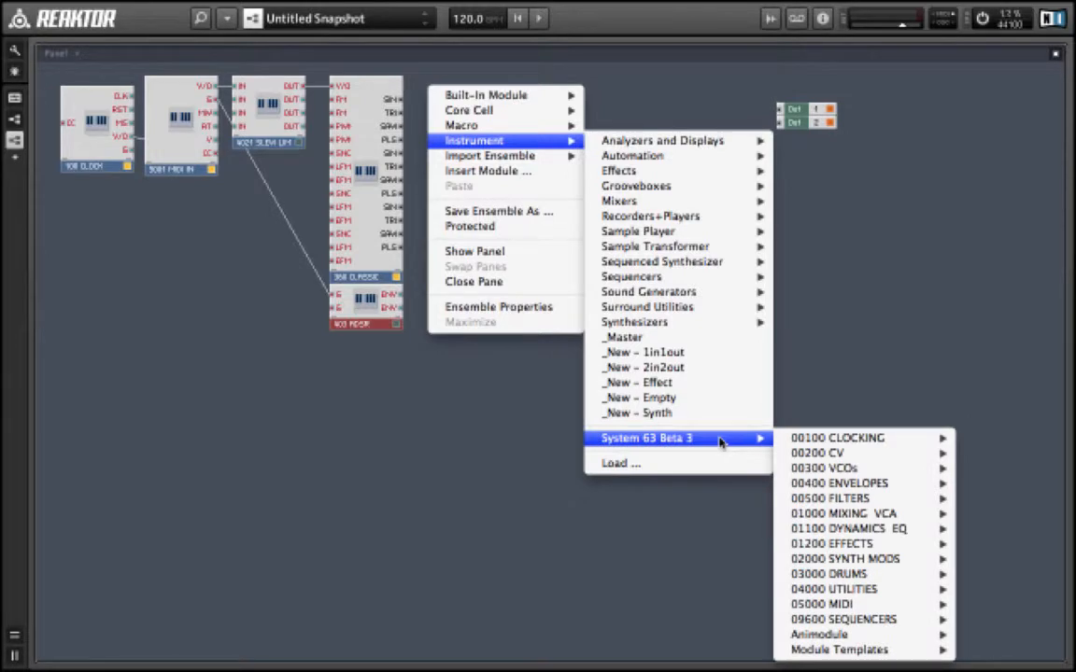
mouse_move(876, 461)
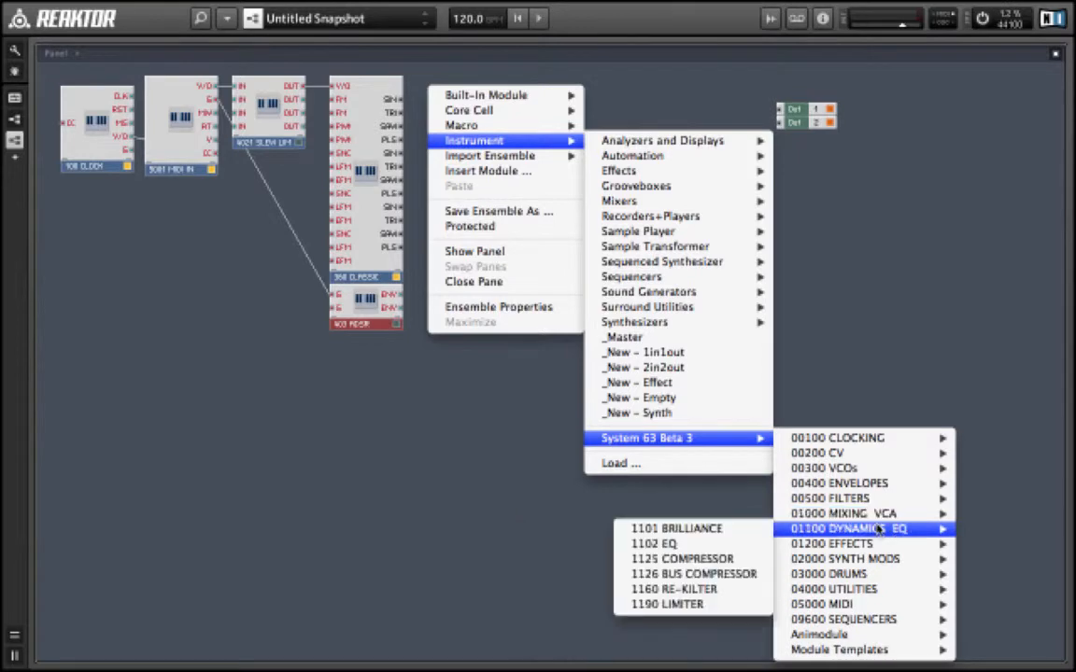
mouse_move(878, 516)
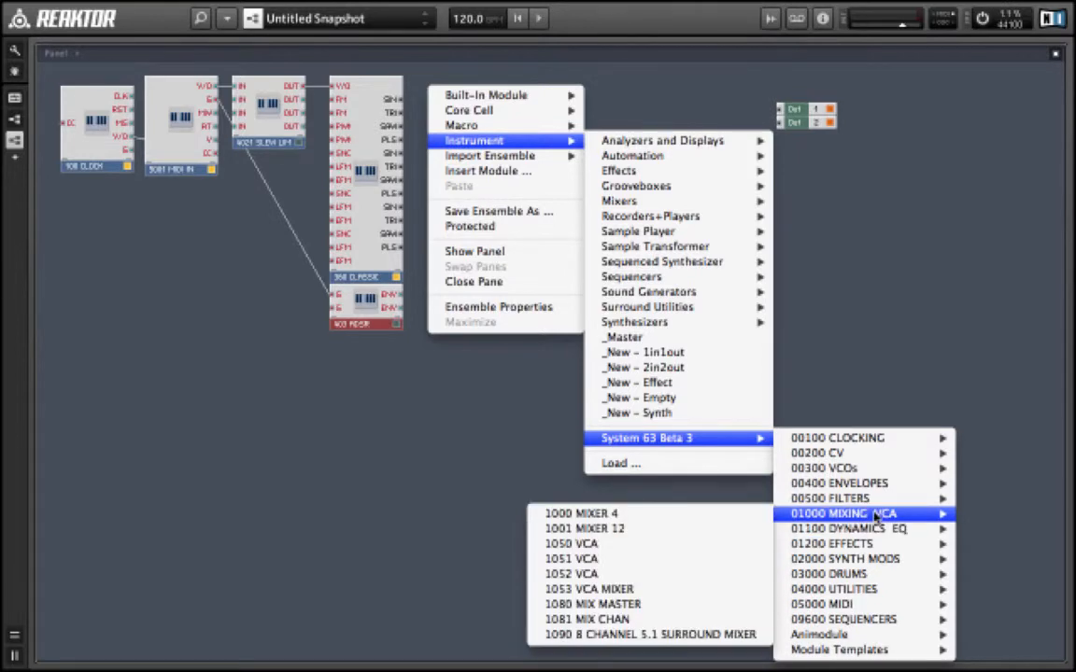
left_click(652, 529)
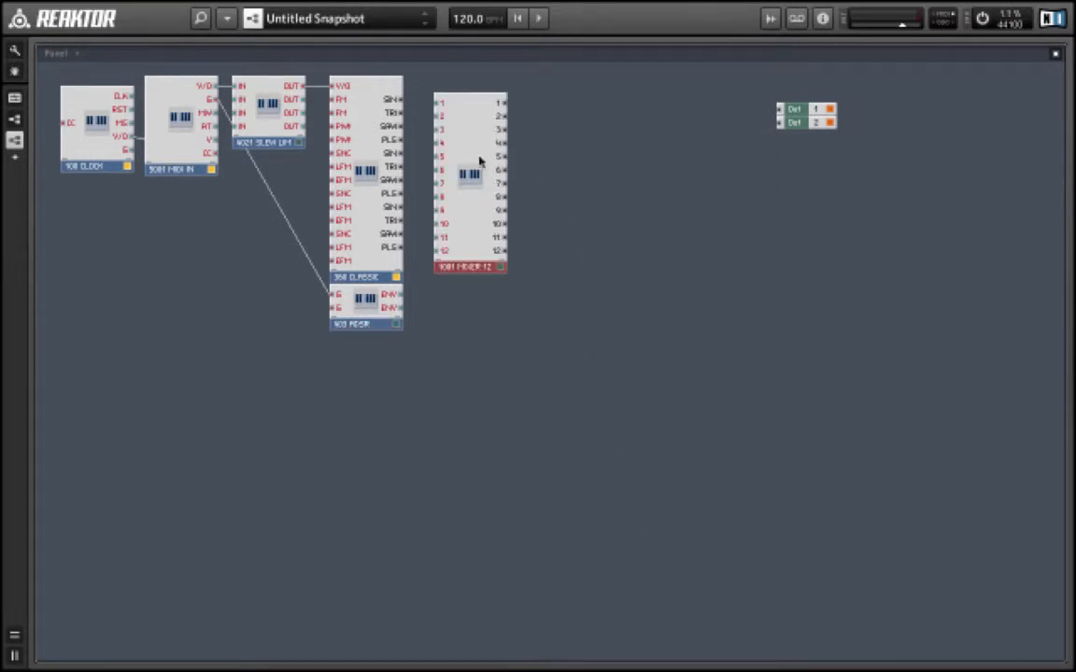
left_click_drag(468, 154, 475, 154)
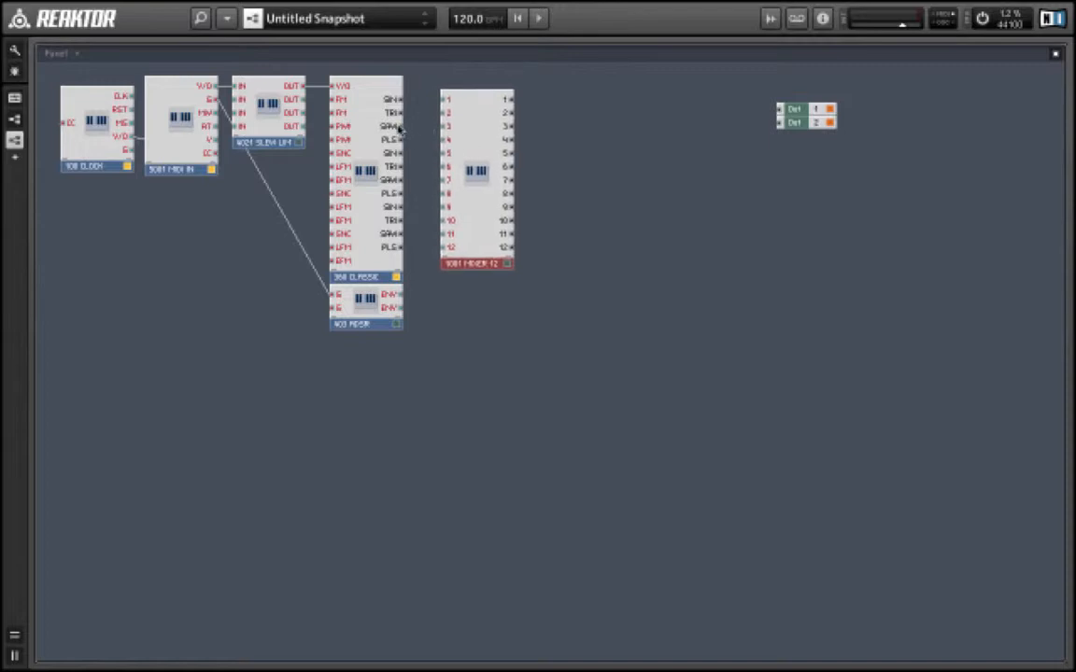
- Connect the three oscillators' SAW and PLS outputs to the mixer's first six inputs
left_click_drag(399, 127, 444, 99)
left_click_drag(398, 145, 445, 113)
left_click_drag(401, 183, 442, 143)
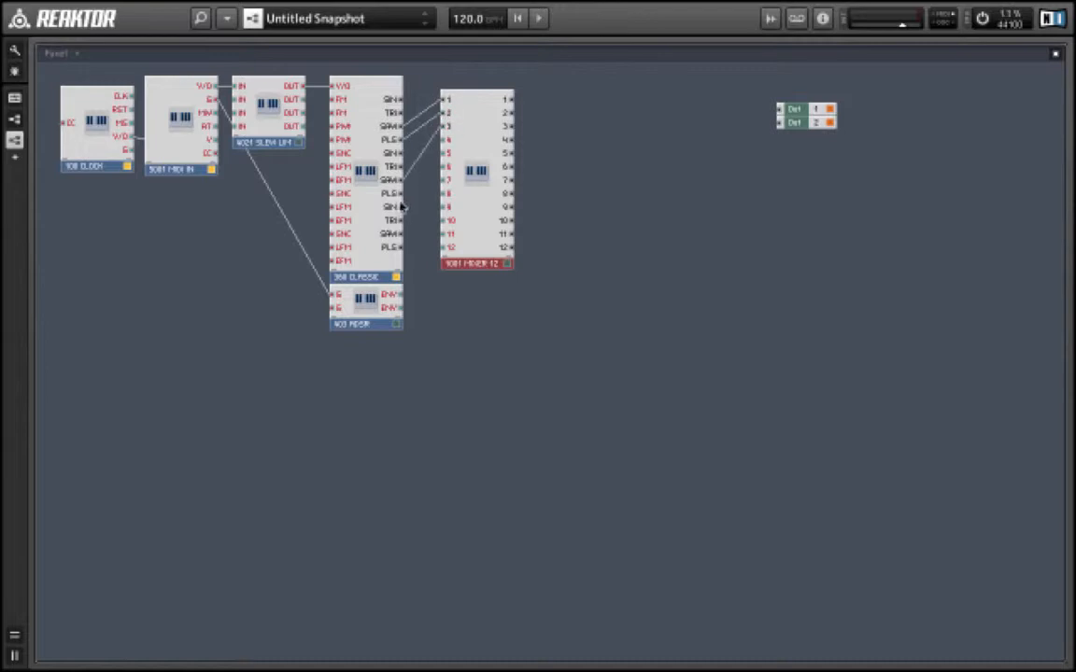
left_click_drag(402, 192, 446, 151)
left_click_drag(397, 234, 446, 155)
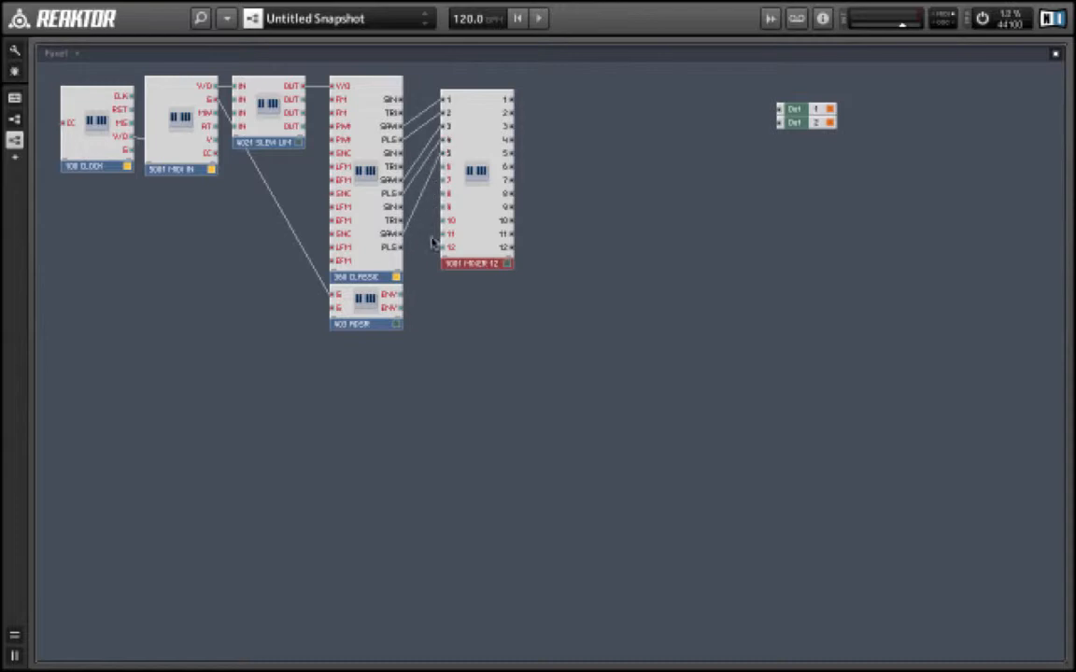
left_click_drag(398, 251, 448, 168)
- In the panel view, move the mixer panel into the top row beside MIDI IN and the ADSR panel to the end of the second row
double_click(552, 357)
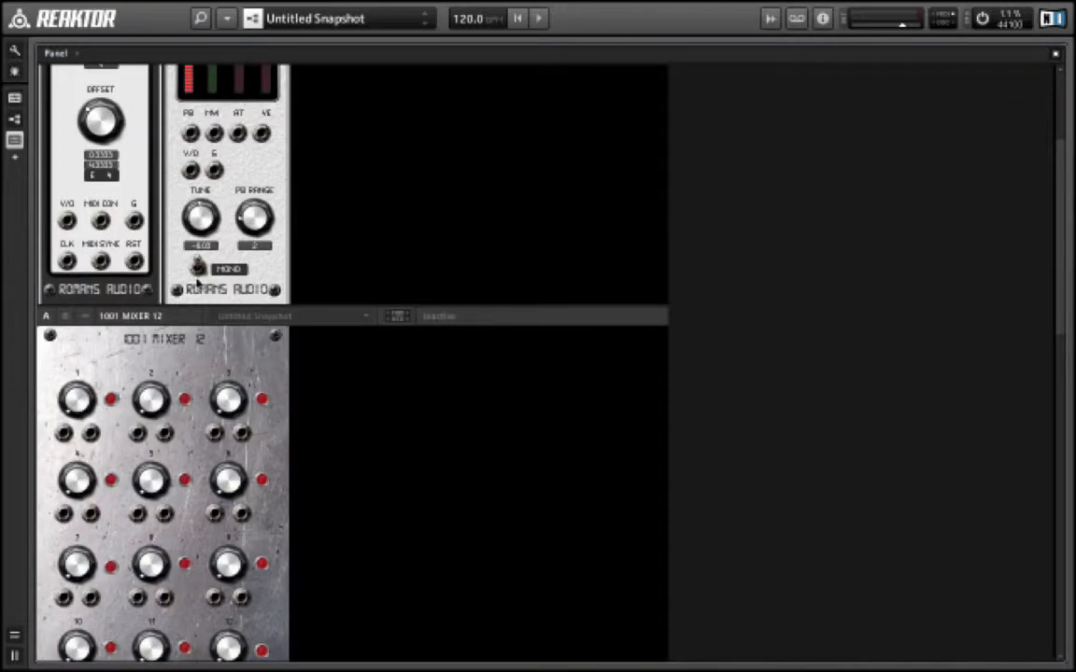
left_click_drag(152, 316, 509, 43)
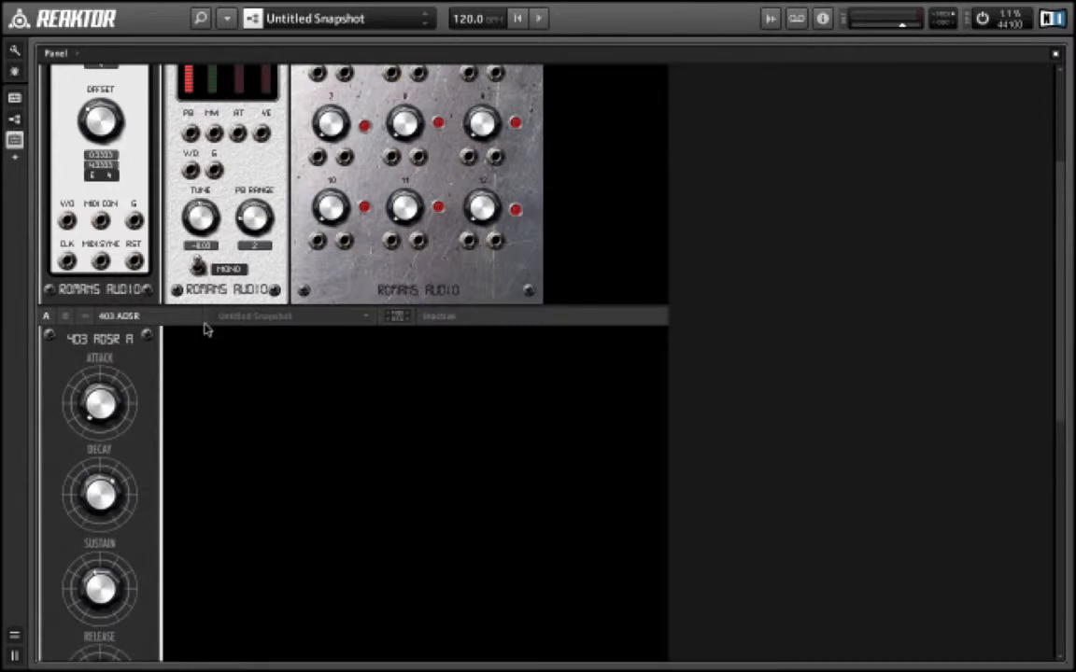
left_click_drag(118, 315, 824, 332)
- Toggle the channel switches of mixer channels 1, 2 and 3
scroll(914, 255, "up", 5)
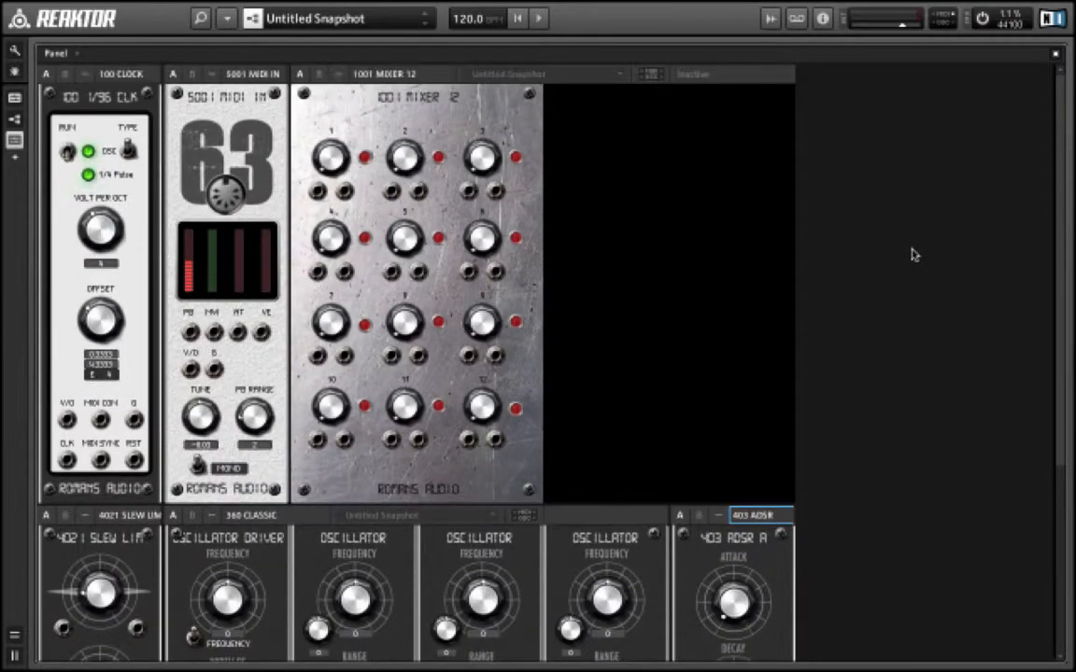
left_click(364, 157)
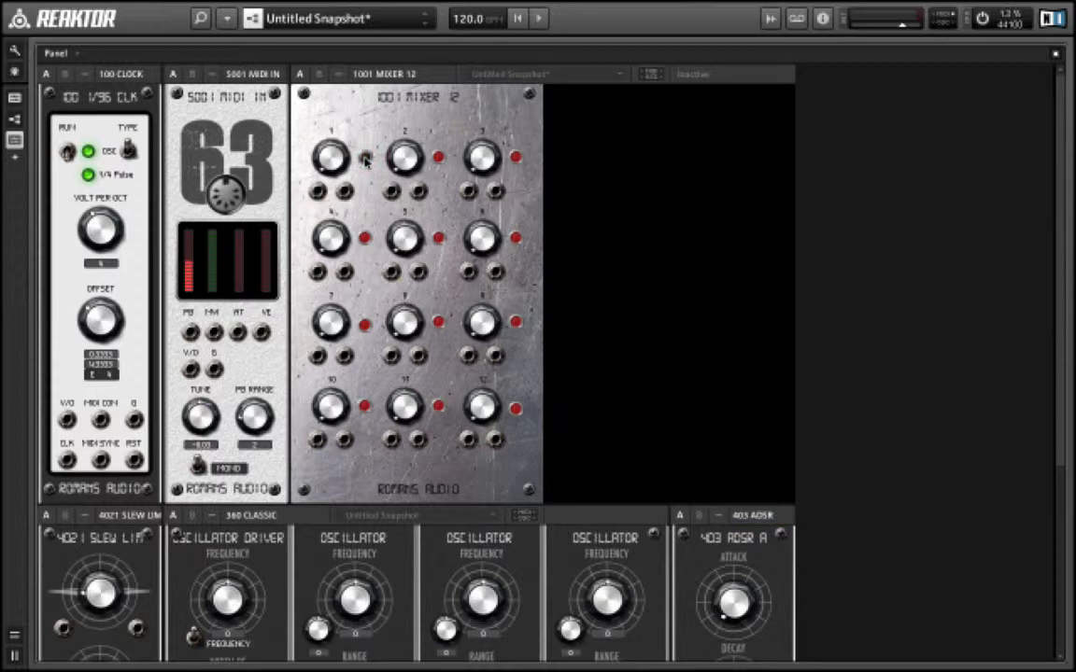
left_click(438, 157)
left_click(515, 157)
- Return to the structure view and move the mixer closer to the oscillator
double_click(830, 263)
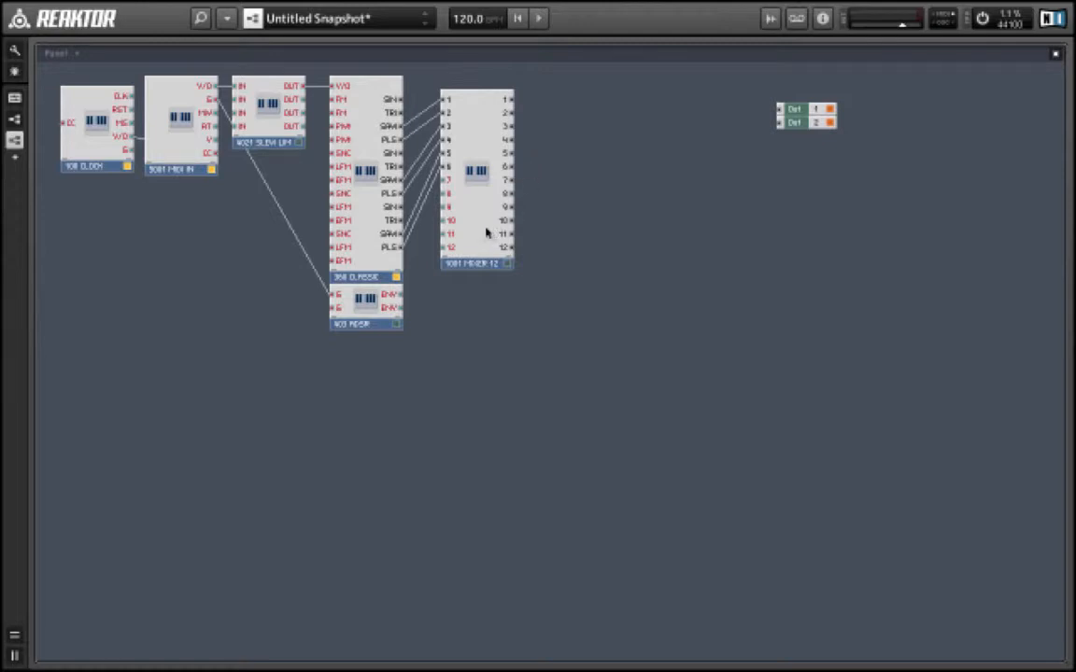
left_click_drag(480, 235, 461, 221)
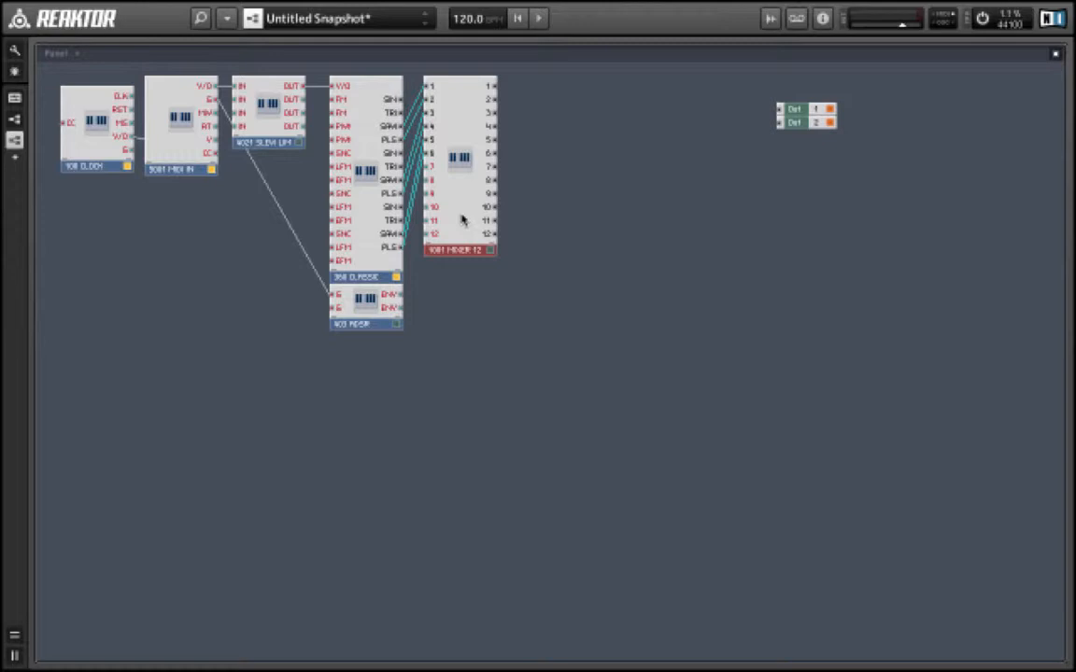
- Insert the 503 LADDER filter from System 63 Beta 3 Filters to the right of the mixer
right_click(538, 122)
mouse_move(580, 158)
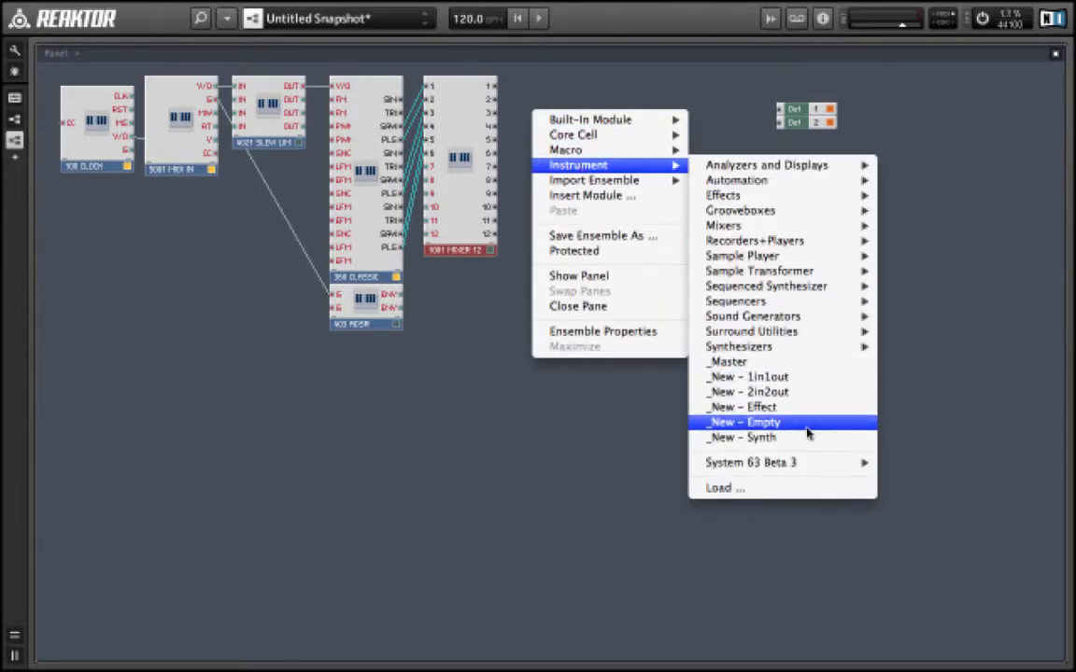
mouse_move(809, 472)
mouse_move(979, 493)
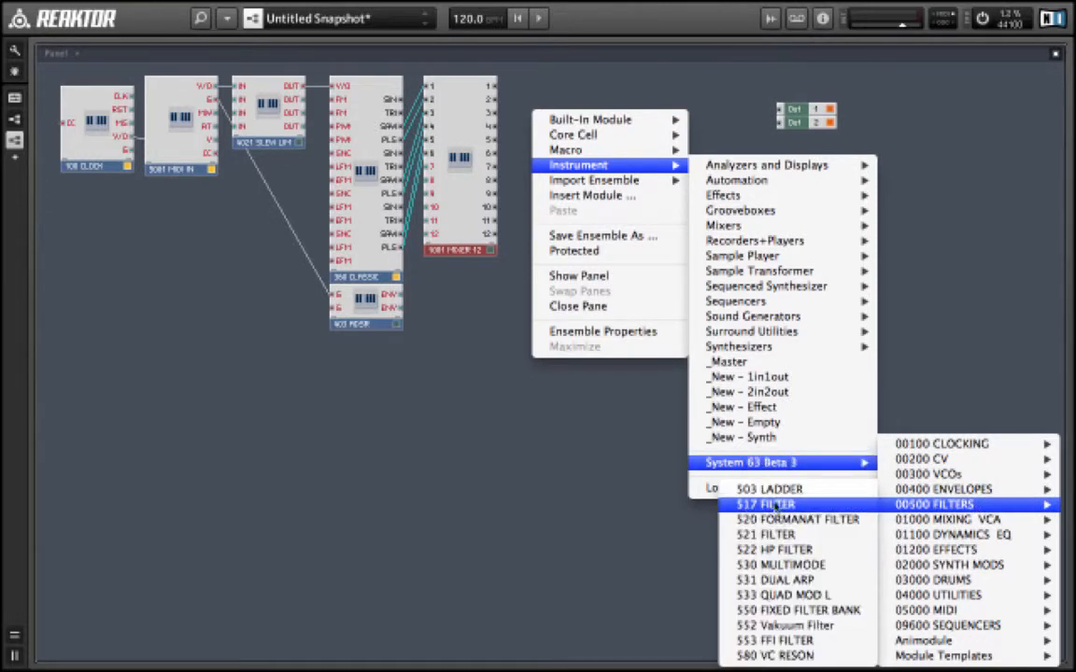
left_click(768, 488)
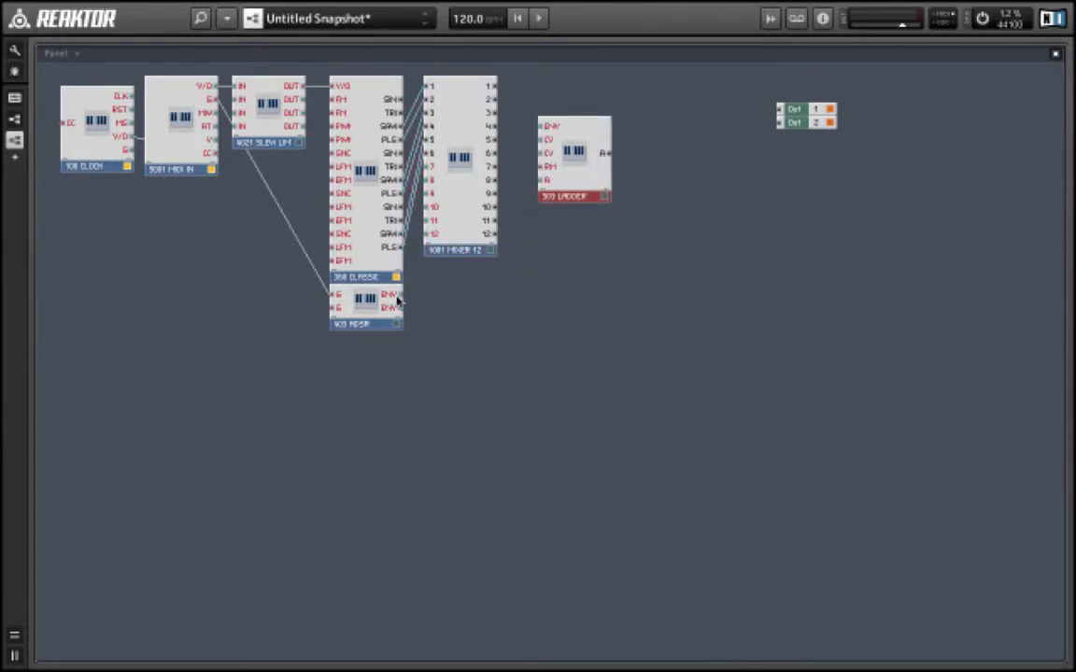
- Connect the ADSR's ENV output to the ladder's ENV input and mixer output 6 to its A input, nudging the filter closer
left_click_drag(397, 298, 551, 125)
left_click_drag(497, 157, 543, 184)
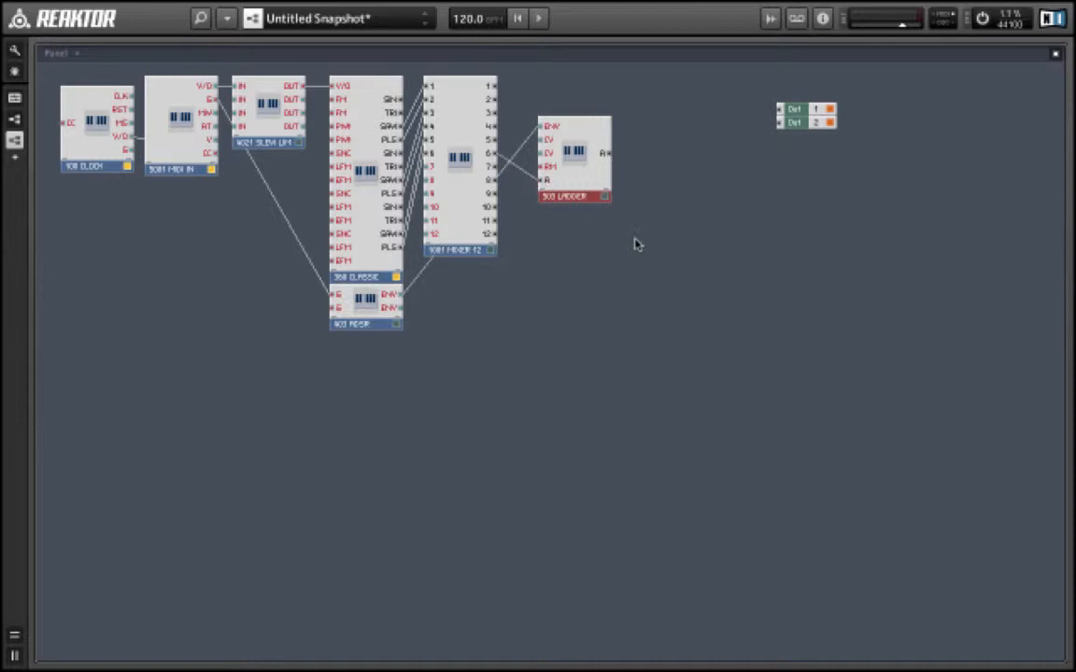
left_click_drag(585, 190, 573, 164)
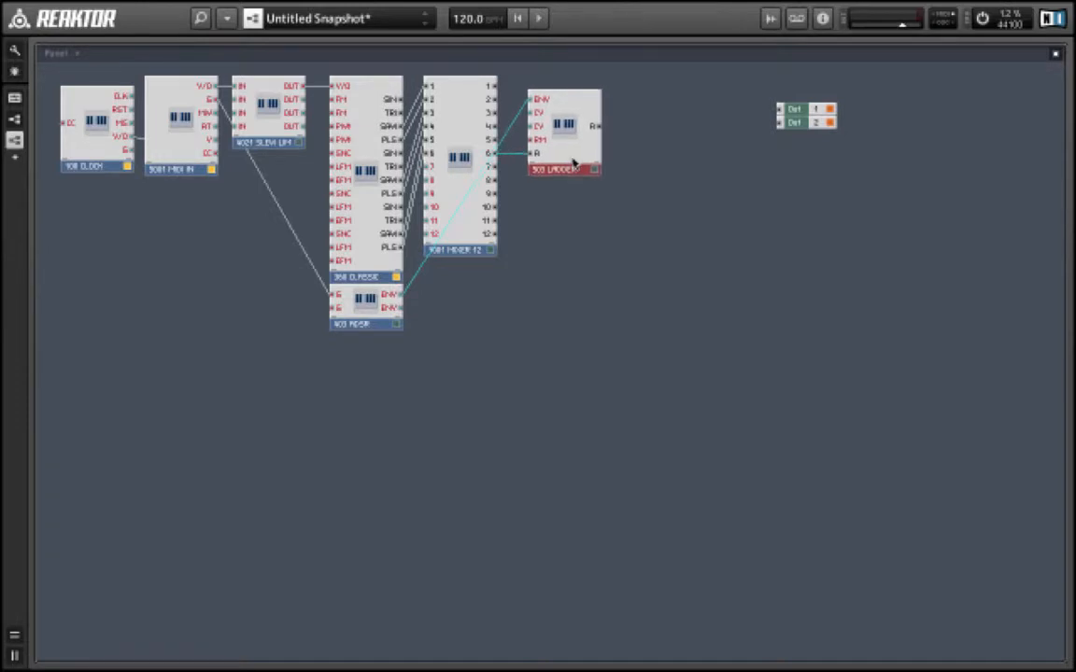
- Insert the 1050 VCA from System 63 Beta 3 Mixing VCA to the right of the ladder filter
right_click(637, 105)
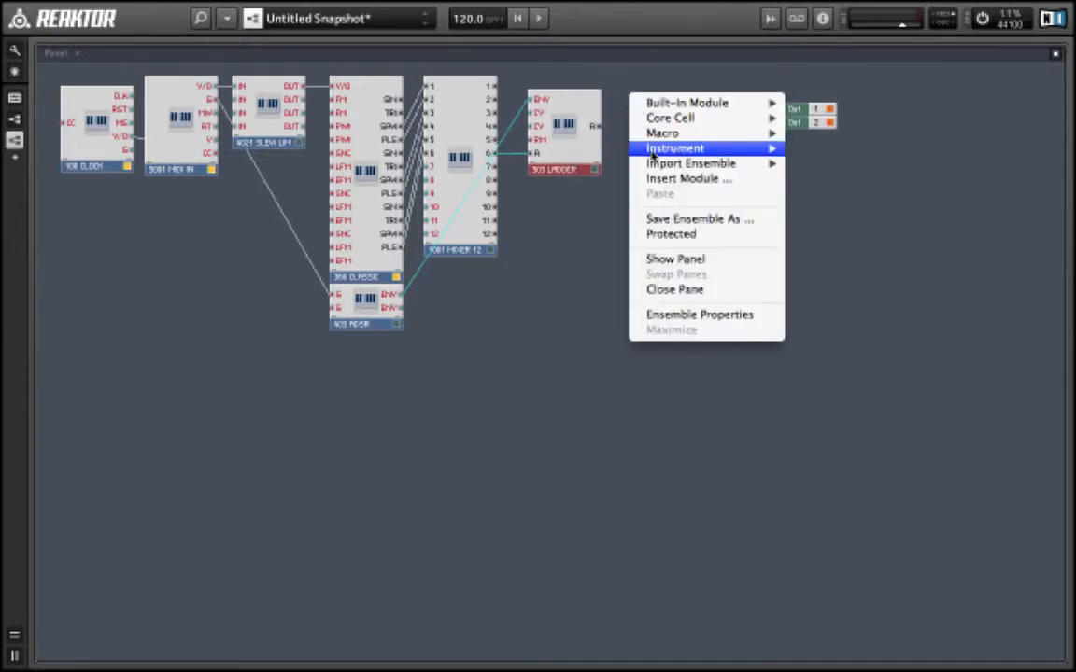
mouse_move(690, 148)
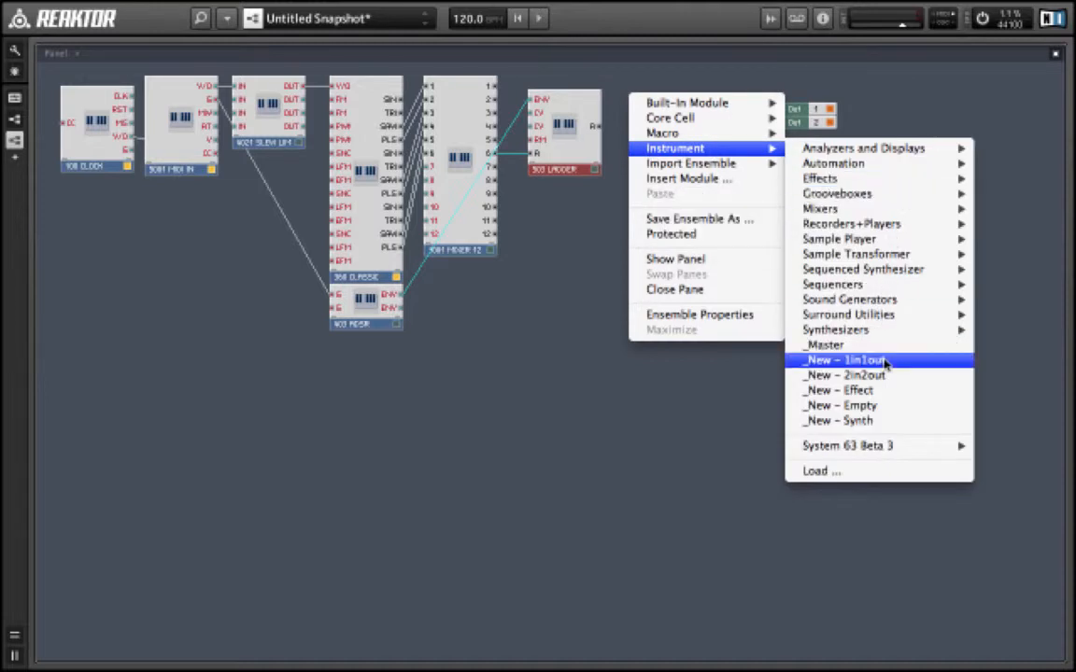
mouse_move(884, 449)
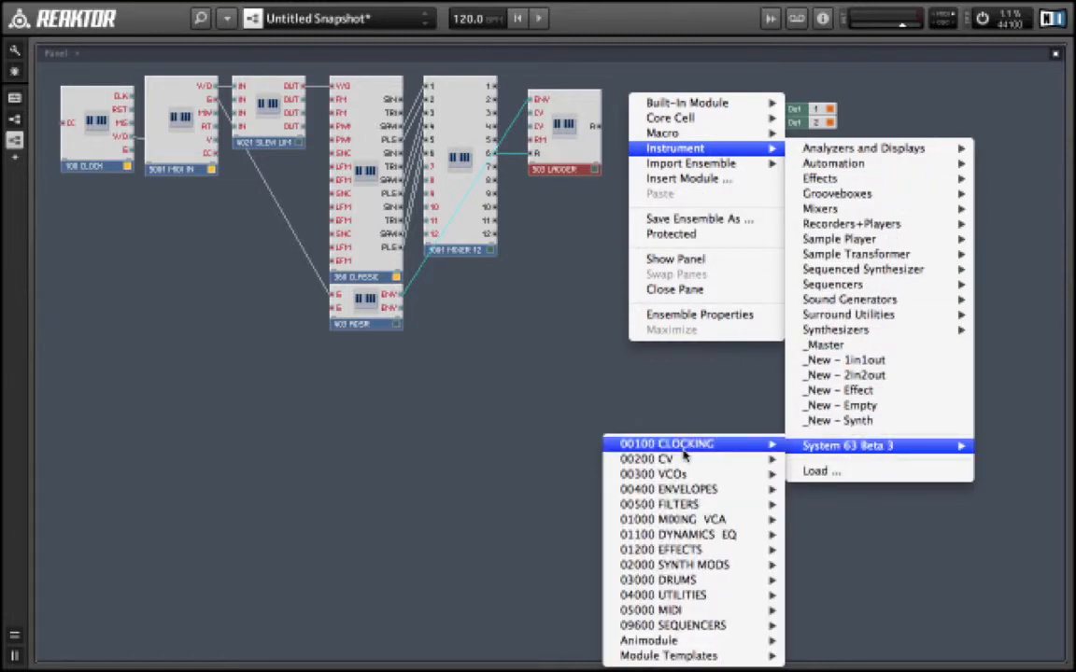
mouse_move(684, 521)
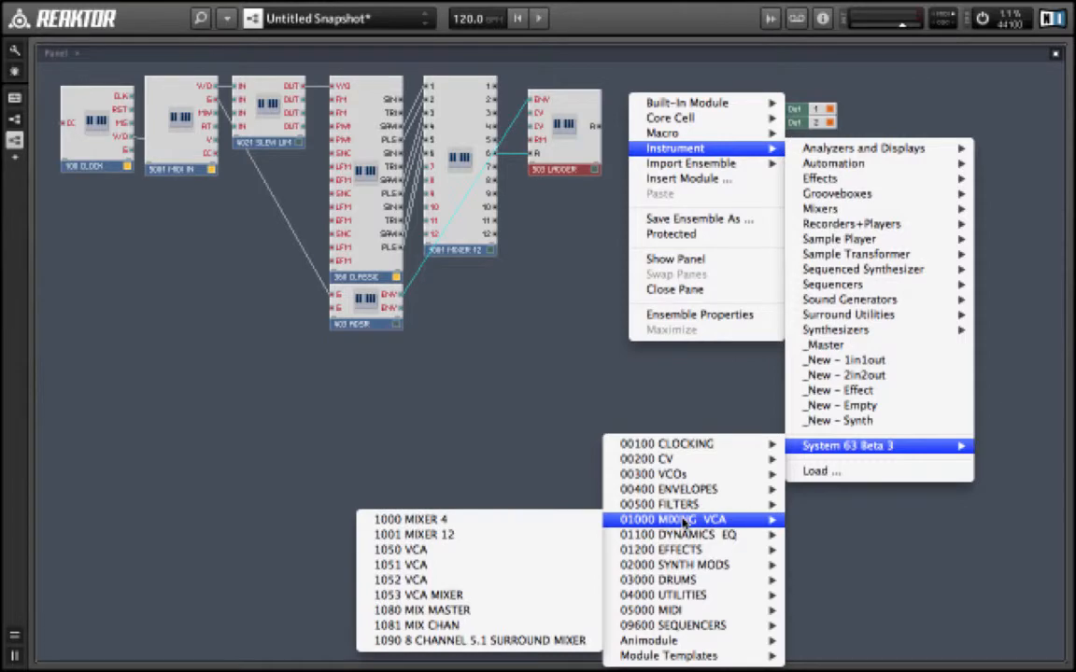
left_click(571, 555)
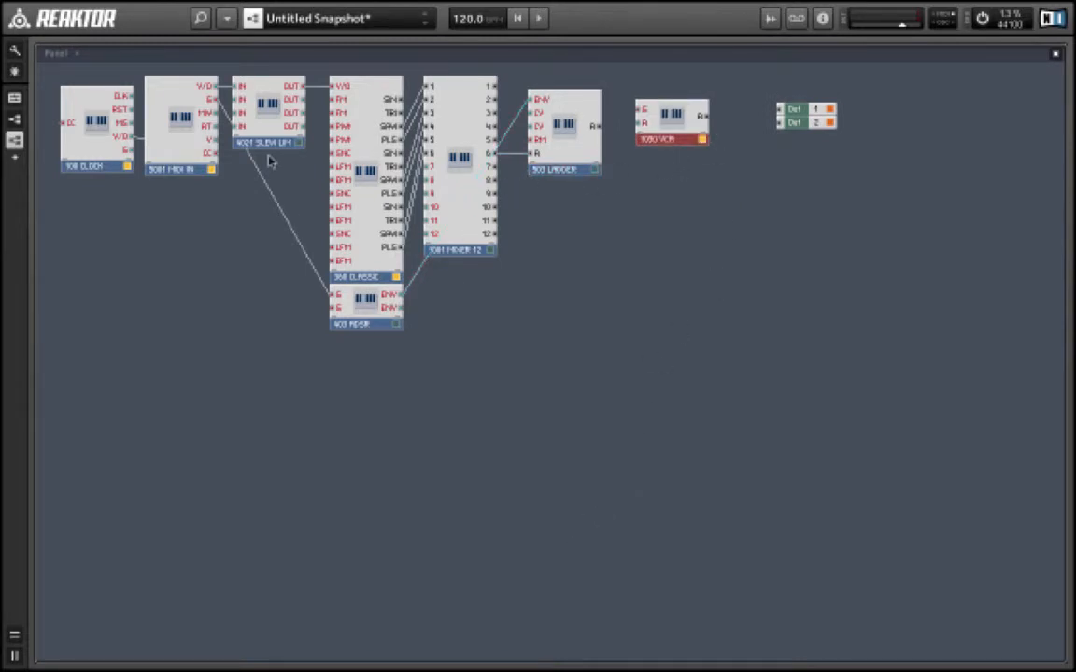
- Connect the MIDI IN gate output to the VCA's G input, and the VCA output to both Out 1 and Out 2
left_click_drag(213, 103, 666, 130)
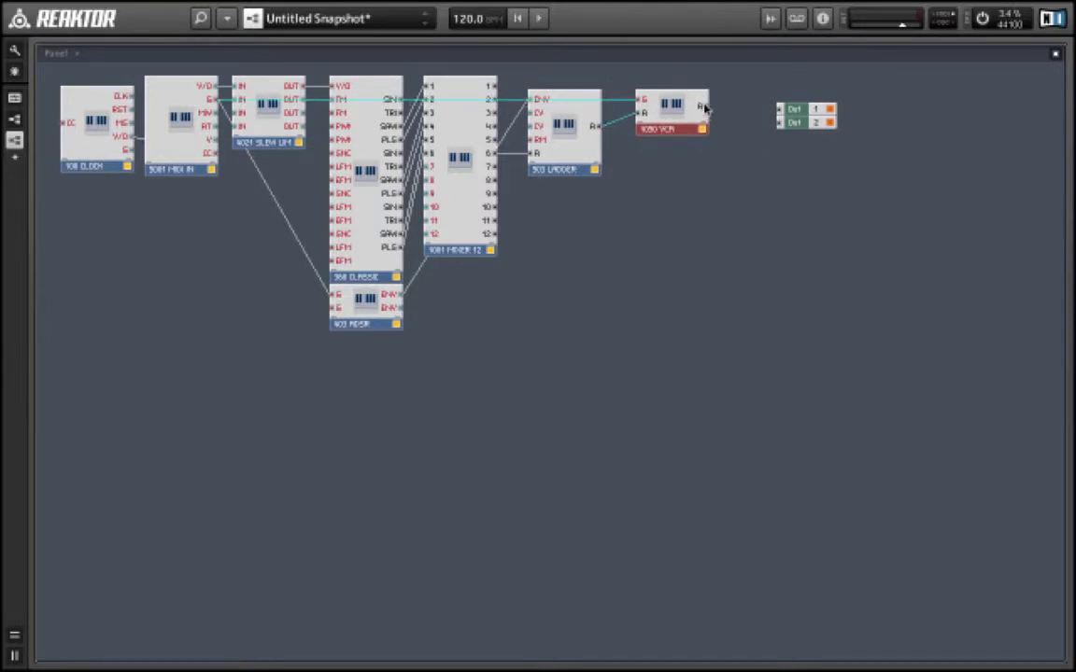
left_click_drag(705, 107, 779, 109)
left_click_drag(702, 106, 779, 122)
- On the panel, move the ladder filter and the VCA into the lower row after the ADSR
double_click(745, 222)
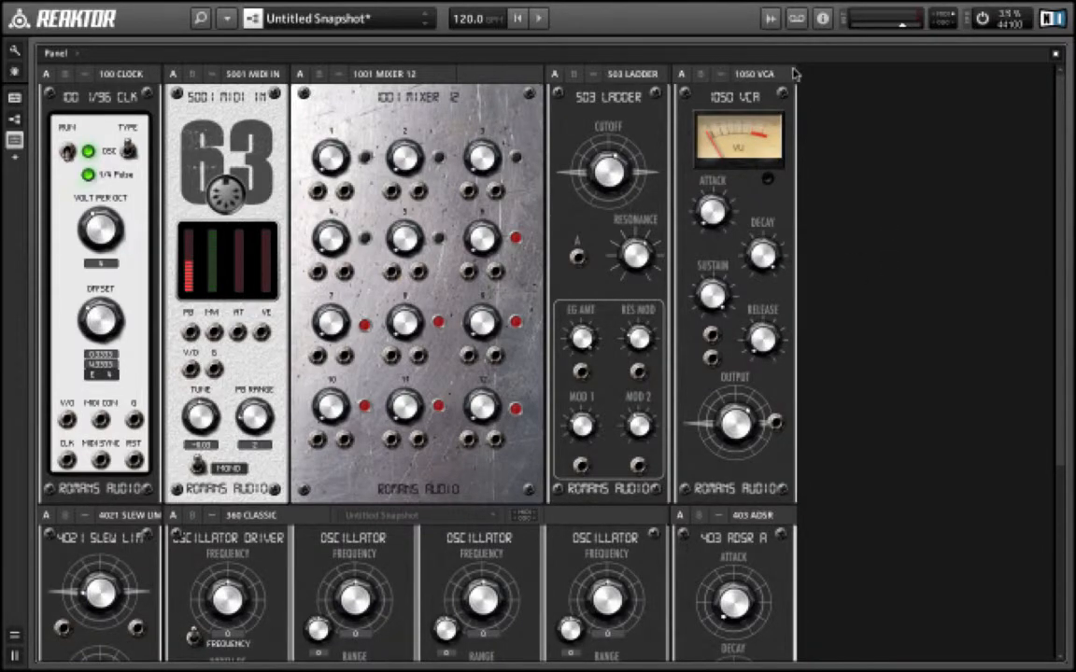
left_click_drag(622, 80, 895, 519)
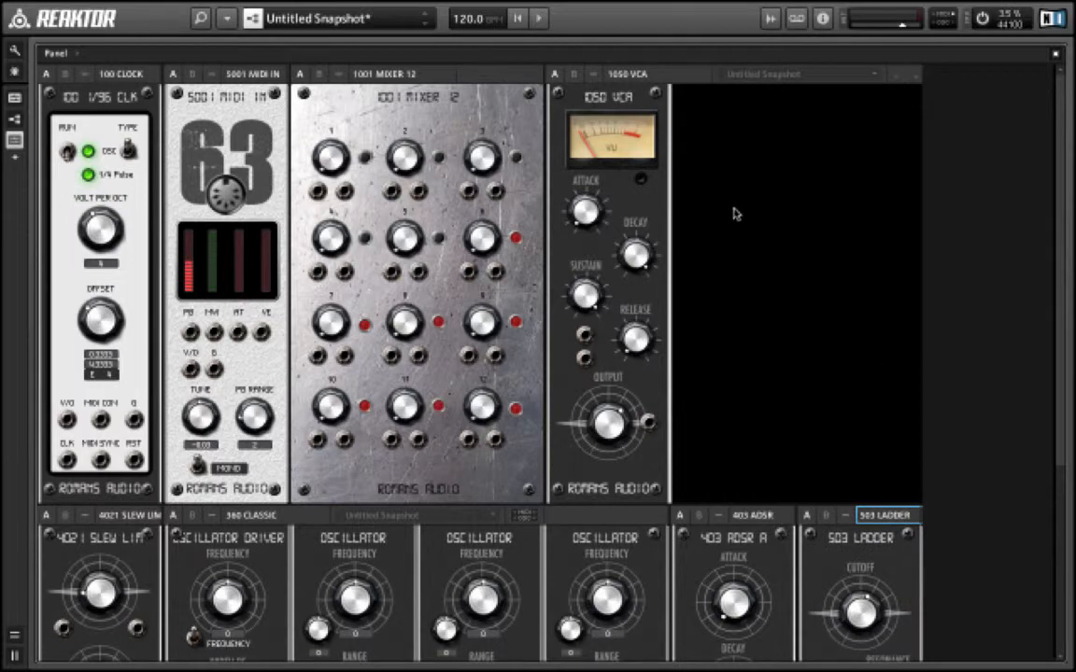
double_click(640, 75)
left_click_drag(641, 75, 1025, 509)
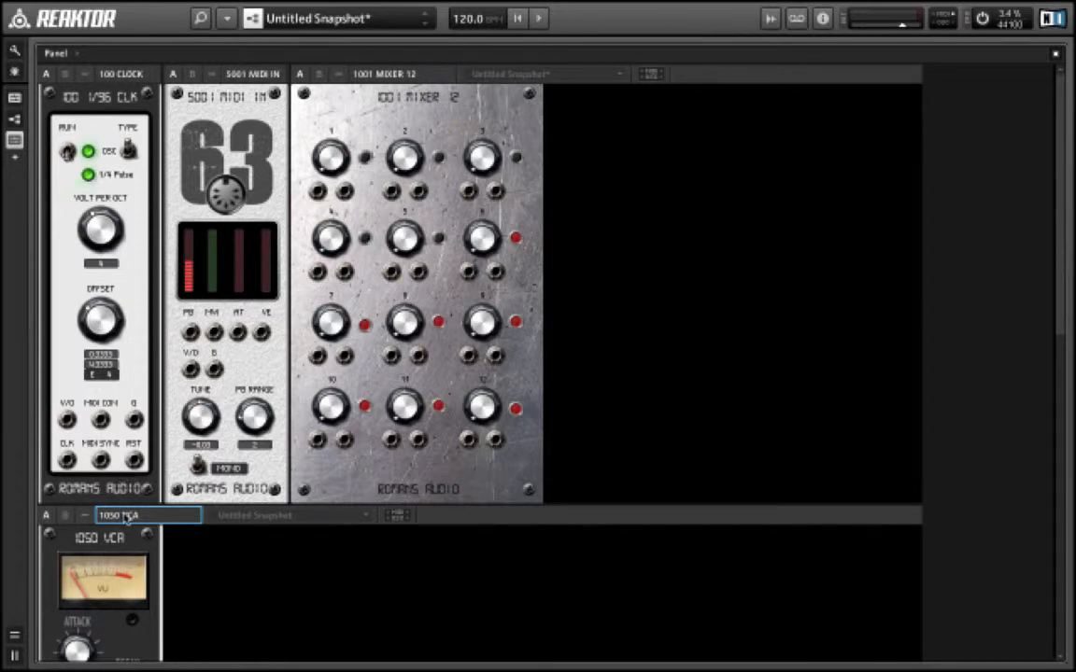
left_click_drag(112, 515, 1015, 519)
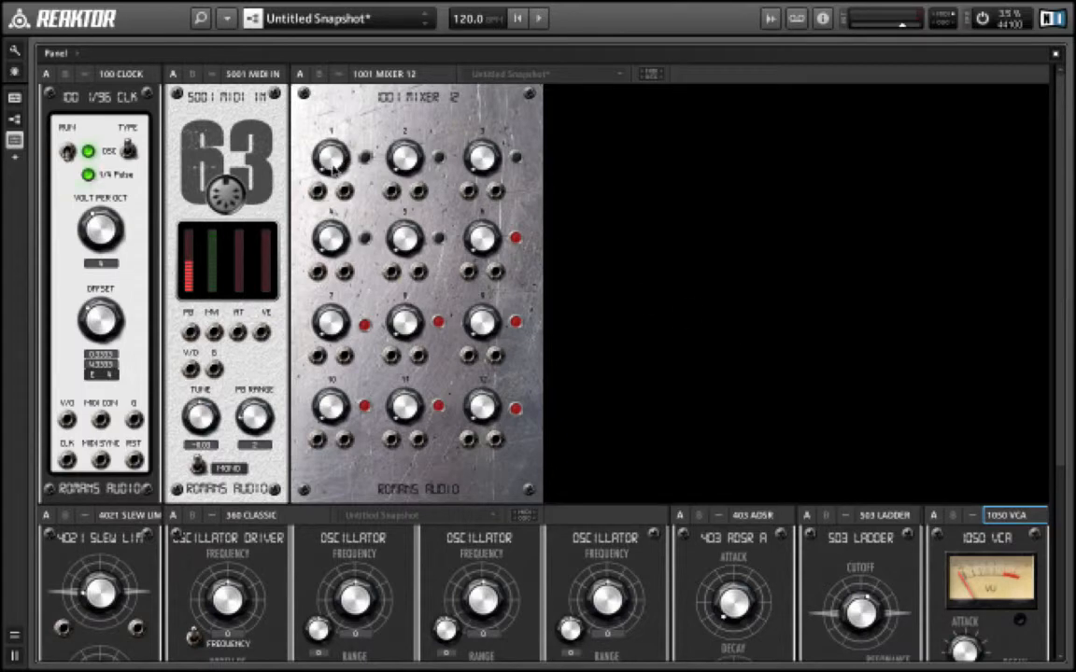
- Adjust the level knobs of mixer channels 1 through 6
left_click(328, 164)
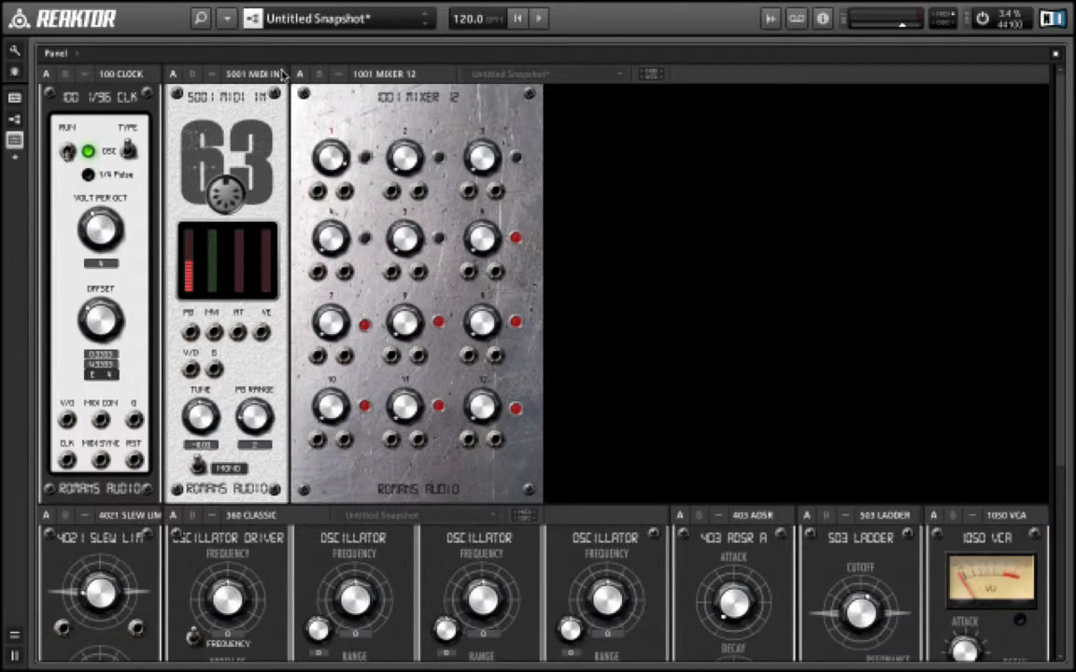
left_click(390, 174)
left_click(482, 157)
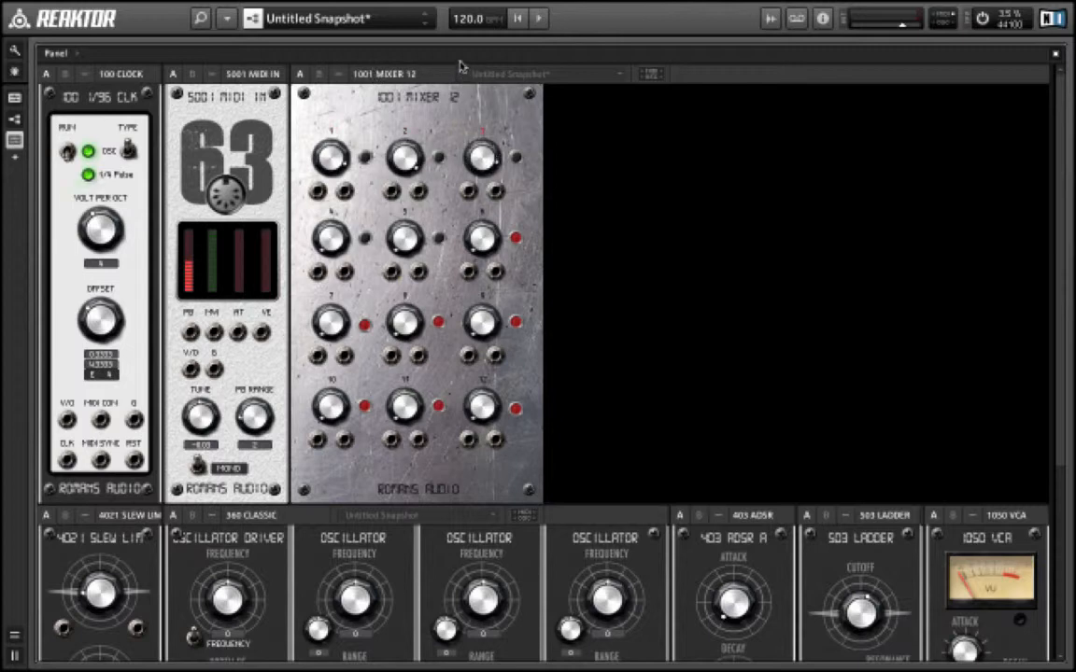
left_click(308, 221)
left_click(373, 211)
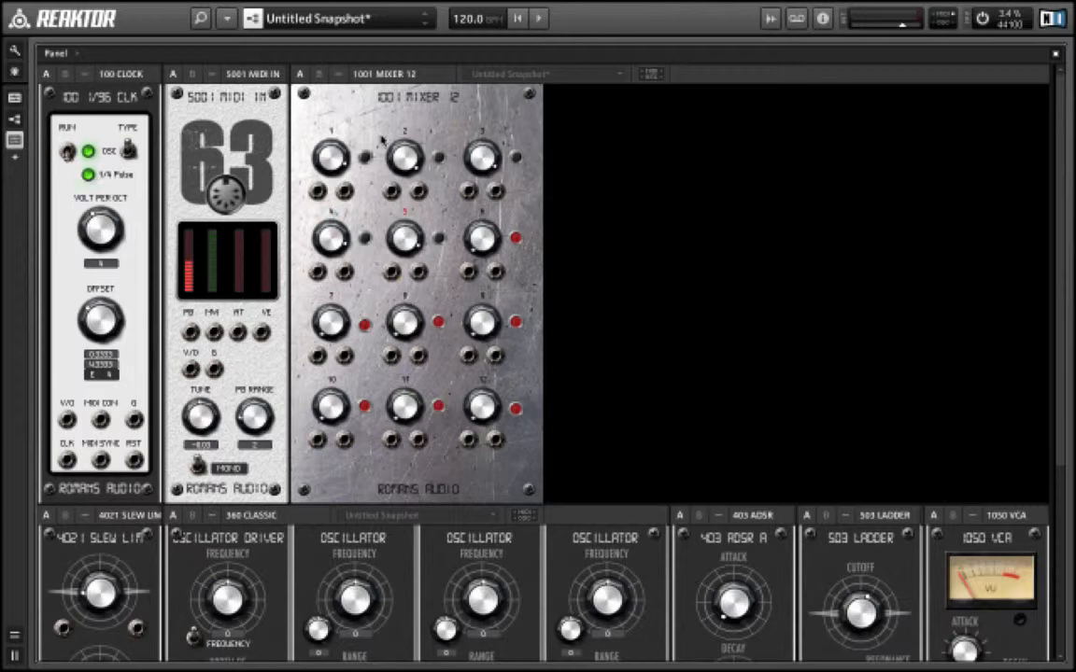
left_click(474, 240)
- Turn the range knobs of the first two oscillators and nudge the fine-tune knobs of the second and third oscillators
scroll(623, 232, "down", 5)
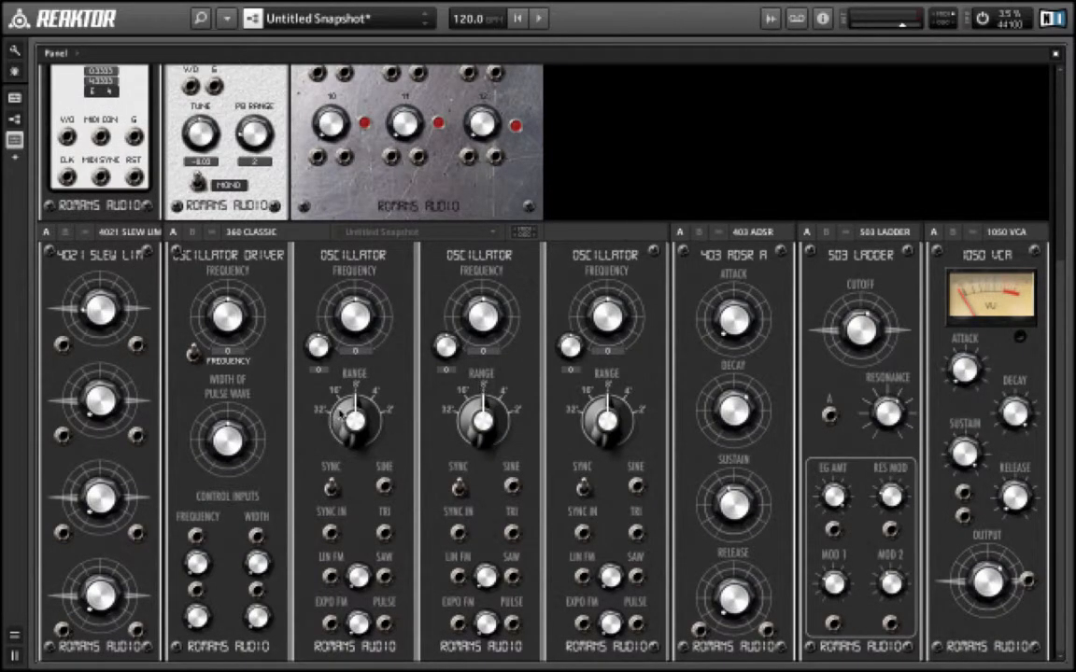
left_click_drag(340, 414, 337, 440)
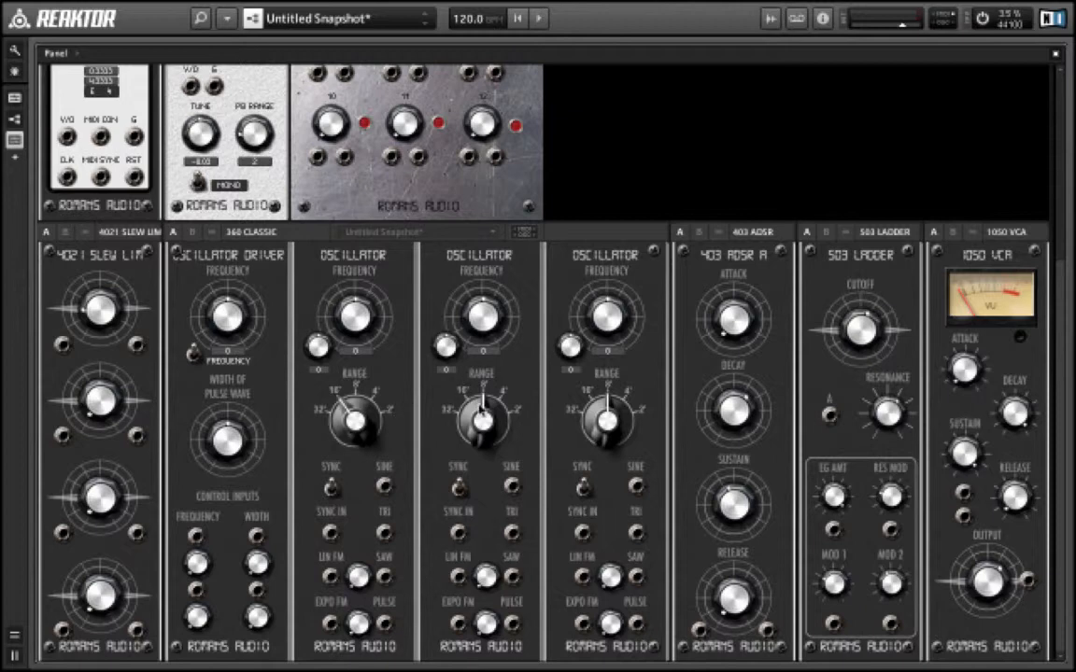
left_click_drag(479, 409, 464, 426)
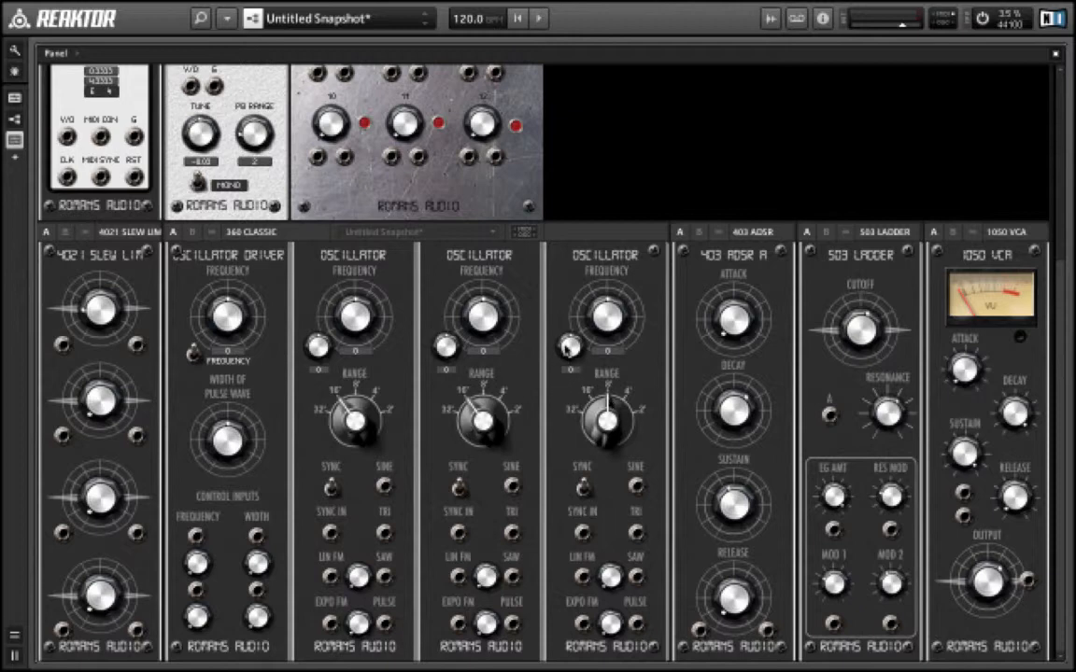
left_click_drag(568, 346, 568, 345)
left_click_drag(446, 347, 447, 347)
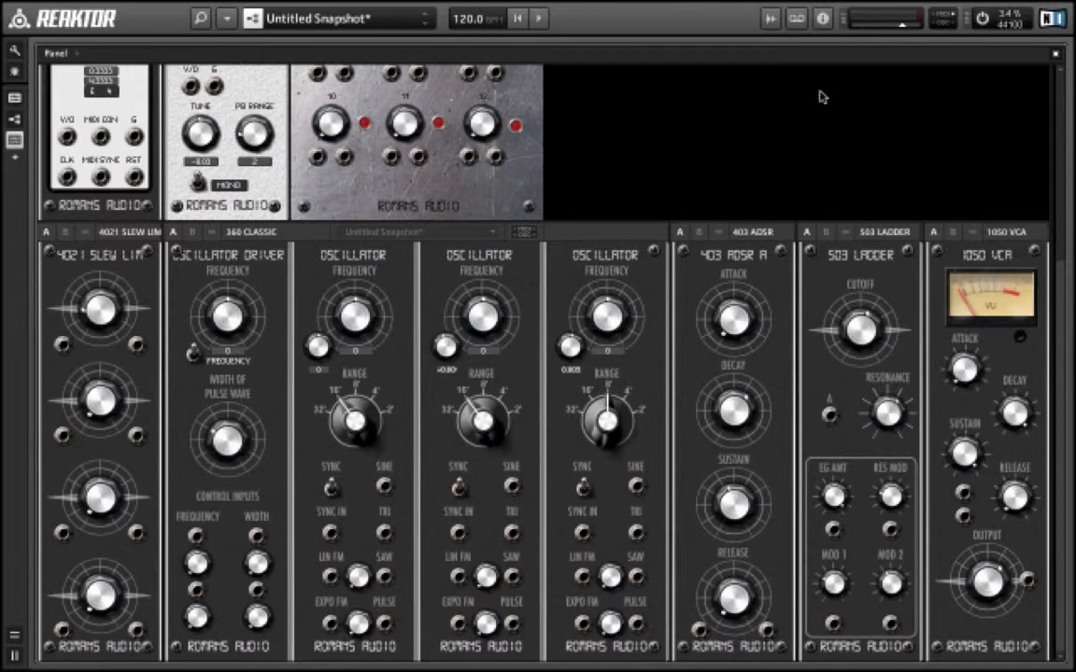
- Inspect the internal structures of the mixer and the 360 CLASSIC oscillator, returning to the panel afterwards
double_click(766, 147)
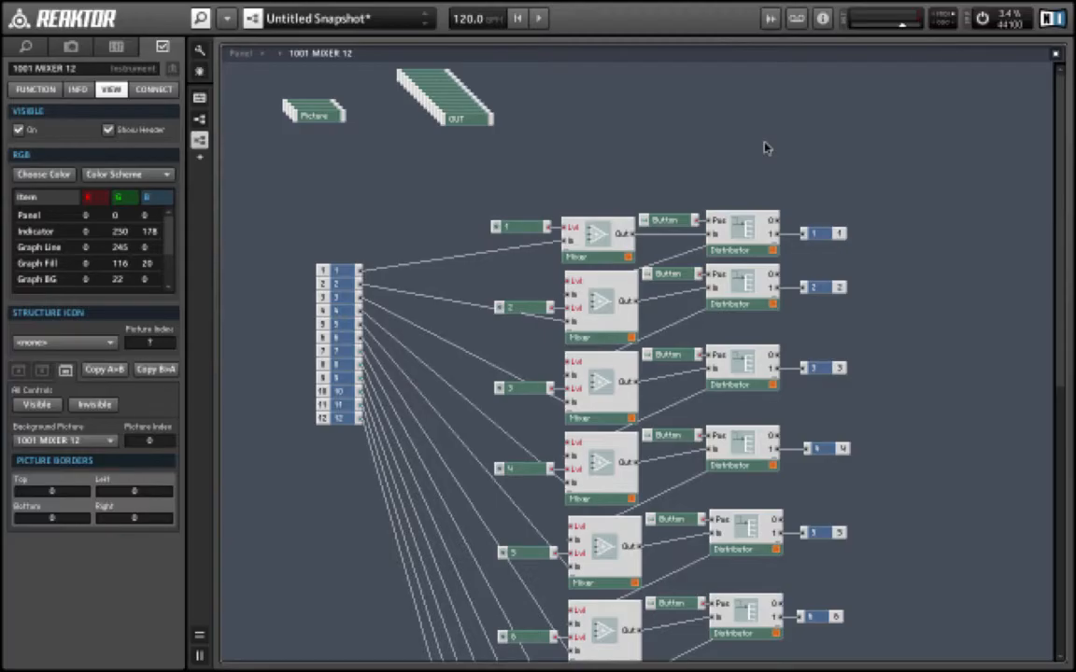
double_click(905, 210)
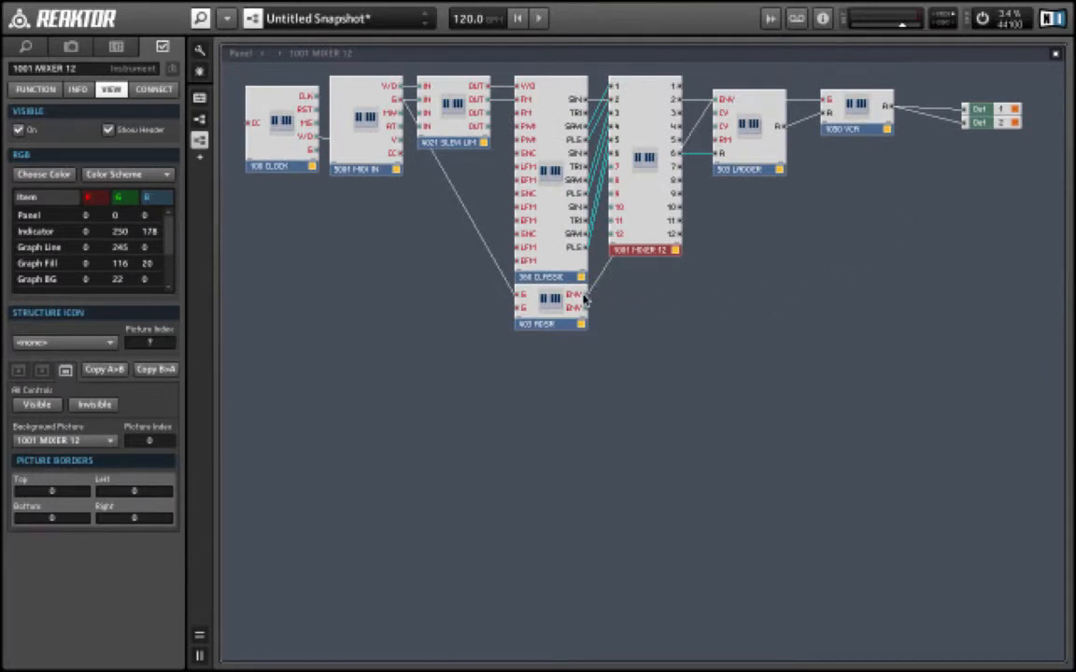
left_click_drag(585, 297, 531, 125)
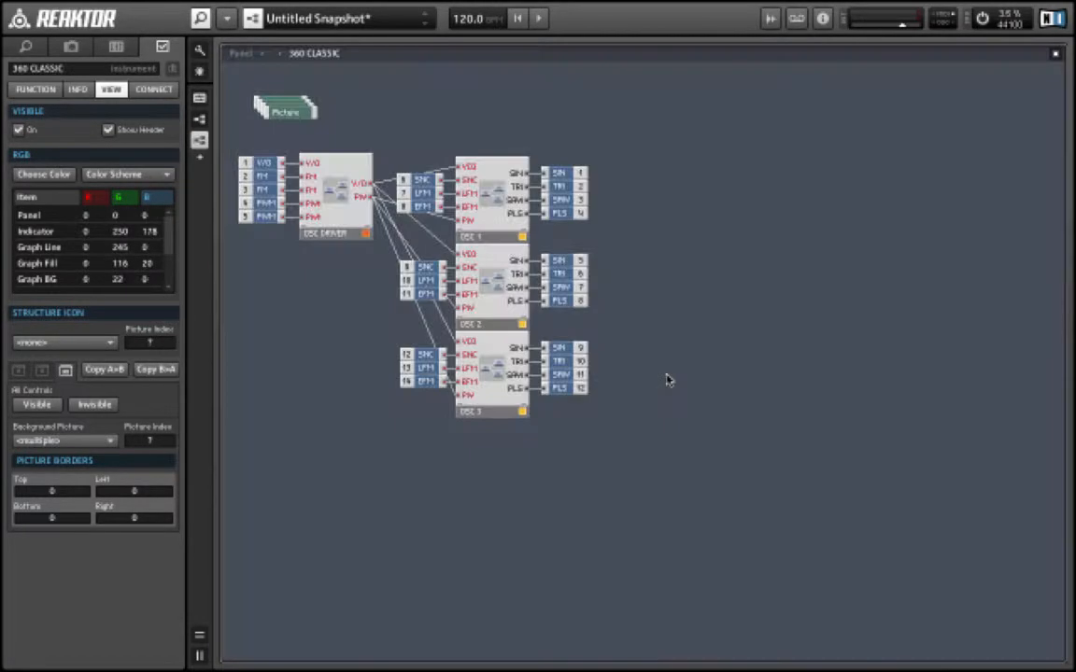
double_click(667, 379)
double_click(666, 379)
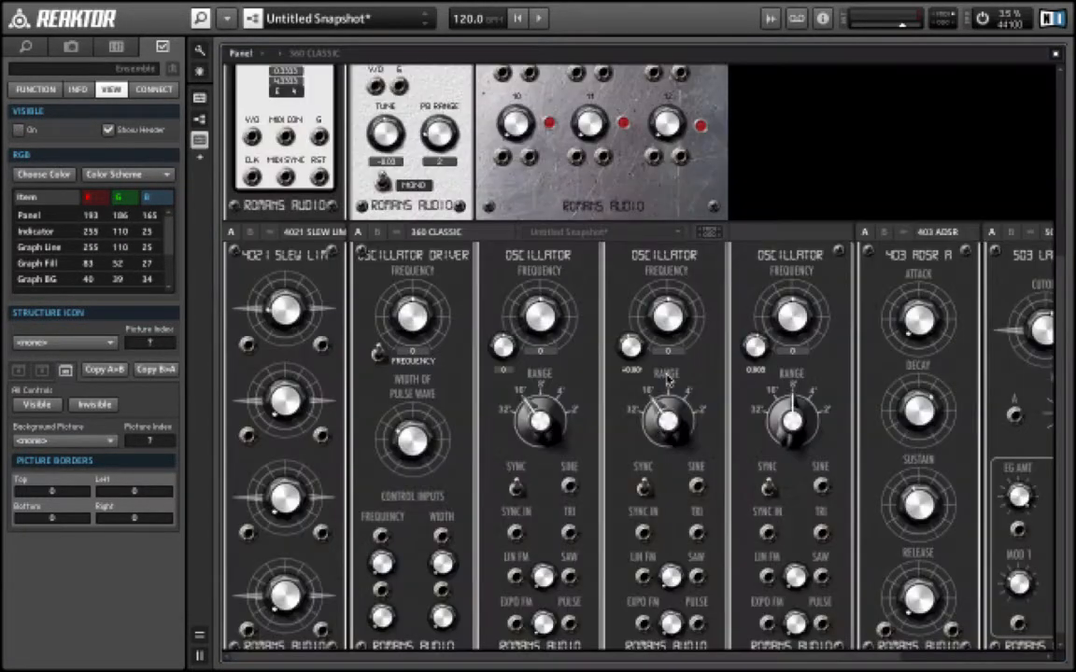
- Select the oscillator driver's PWM width knob and try to delete it, and select its octave switch
scroll(442, 436, "down", 1)
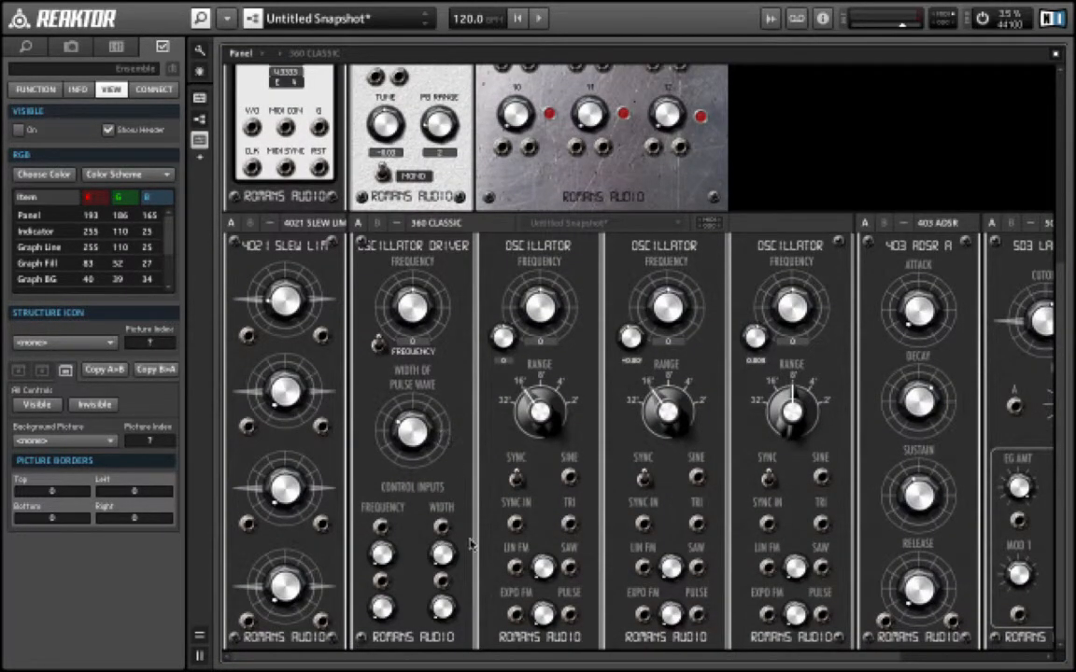
left_click(442, 556)
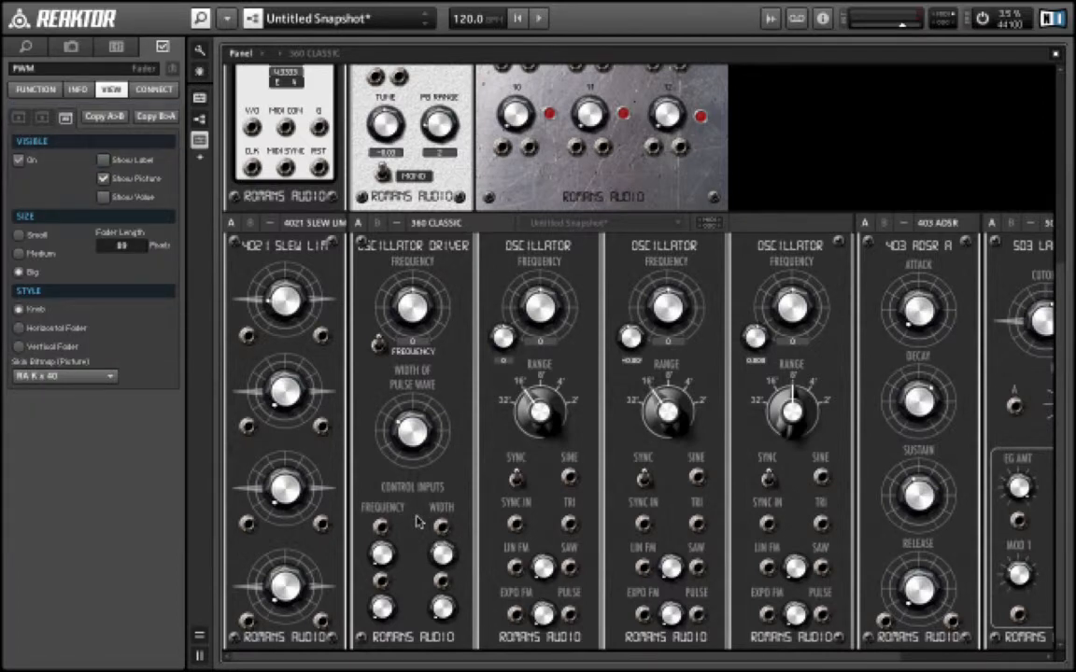
key("BackSpace")
left_click(378, 347)
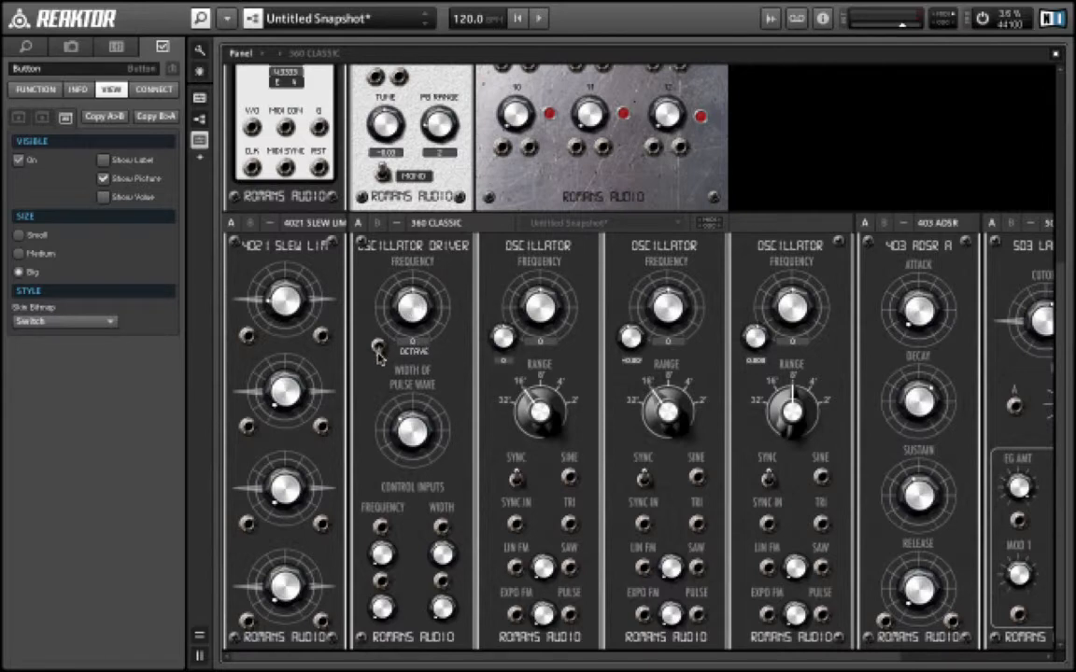
left_click(378, 351)
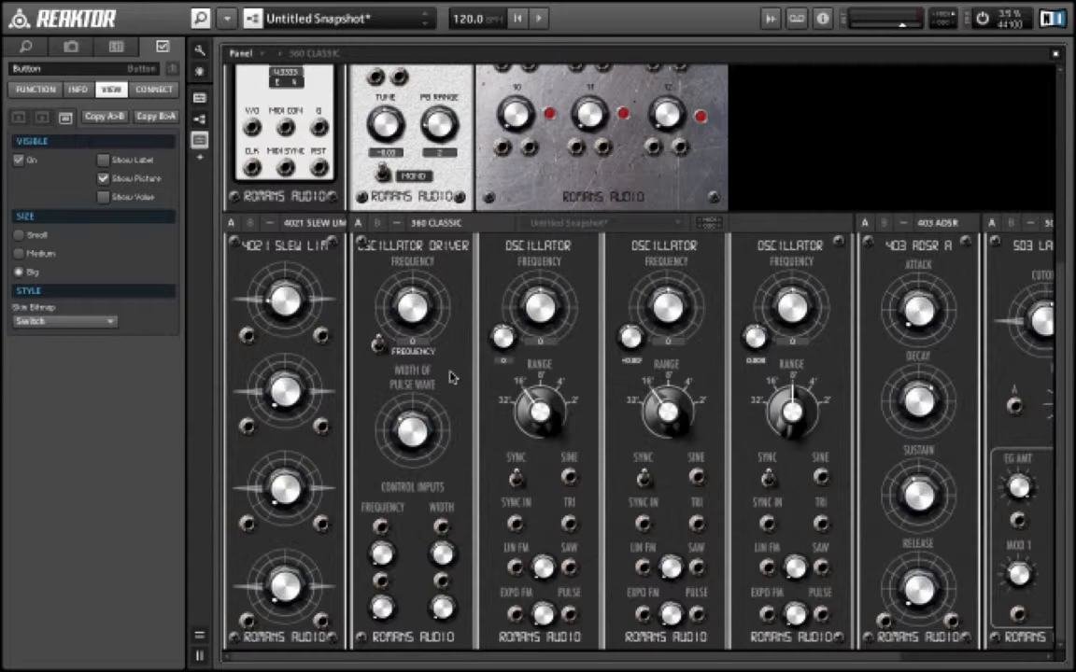
- Leave panel edit mode and turn down the ADSR decay and the ladder filter's cutoff
scroll(451, 377, "right", 5)
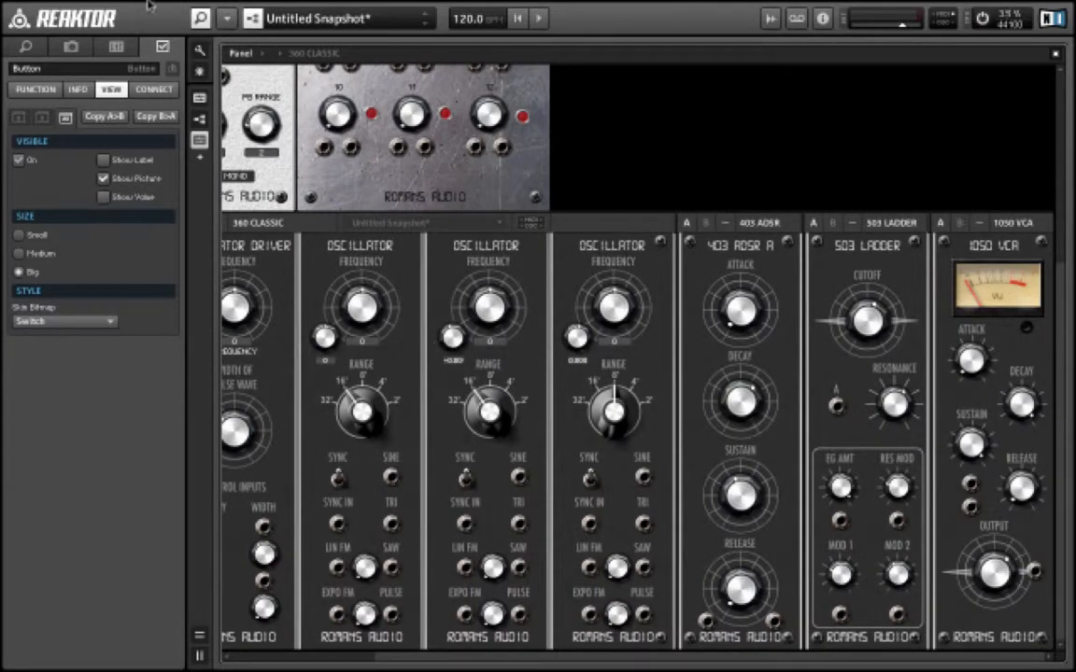
left_click(199, 18)
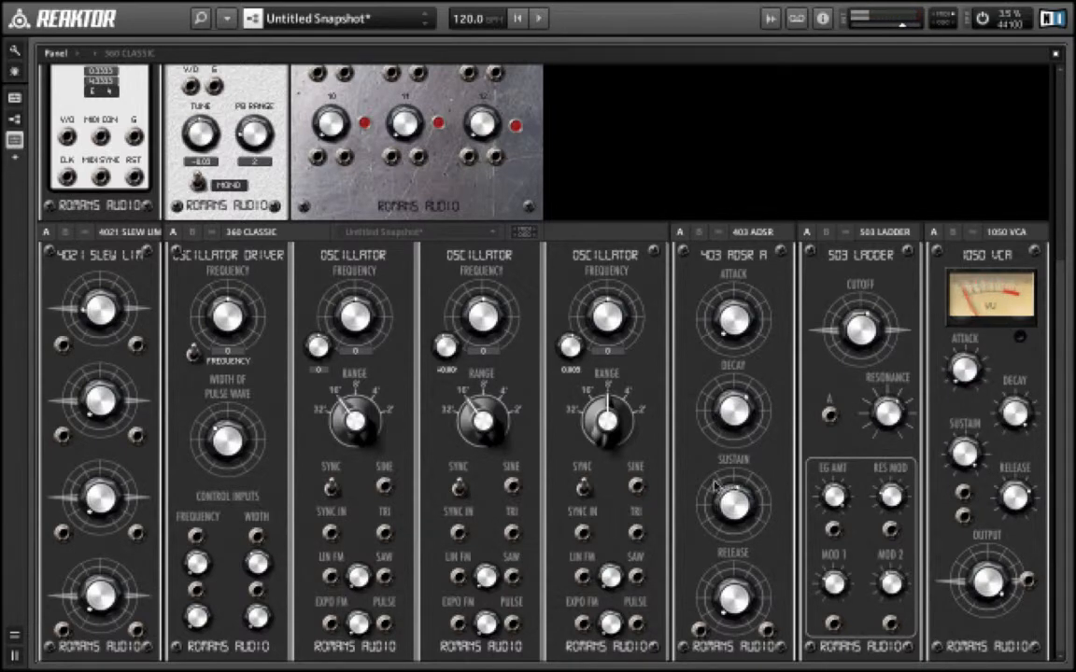
left_click_drag(717, 408, 701, 387)
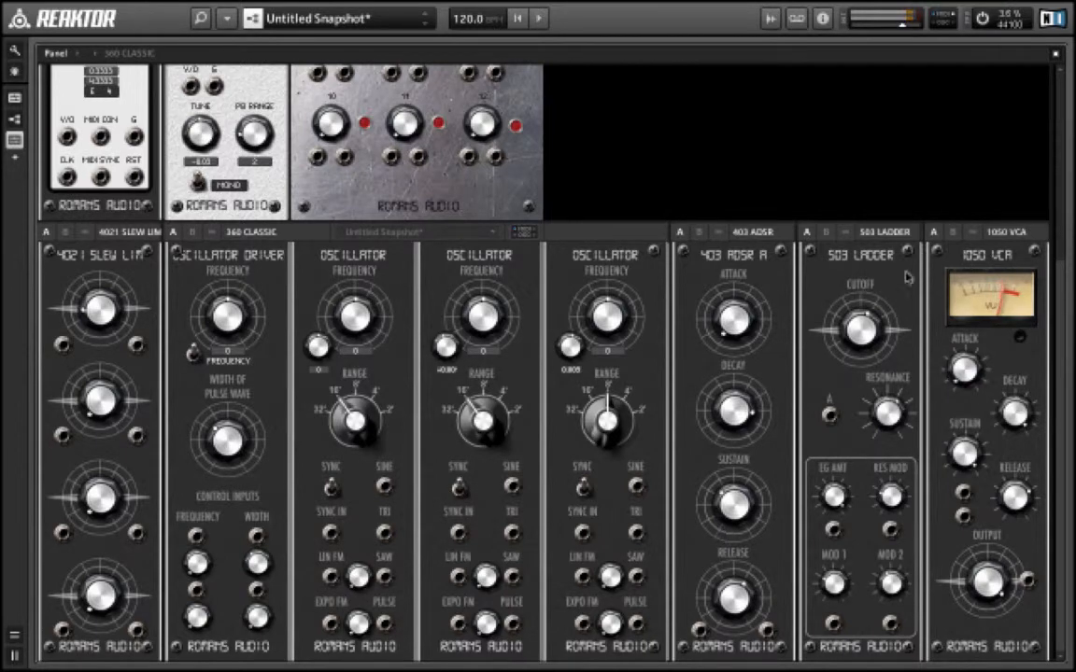
left_click_drag(856, 317, 854, 322)
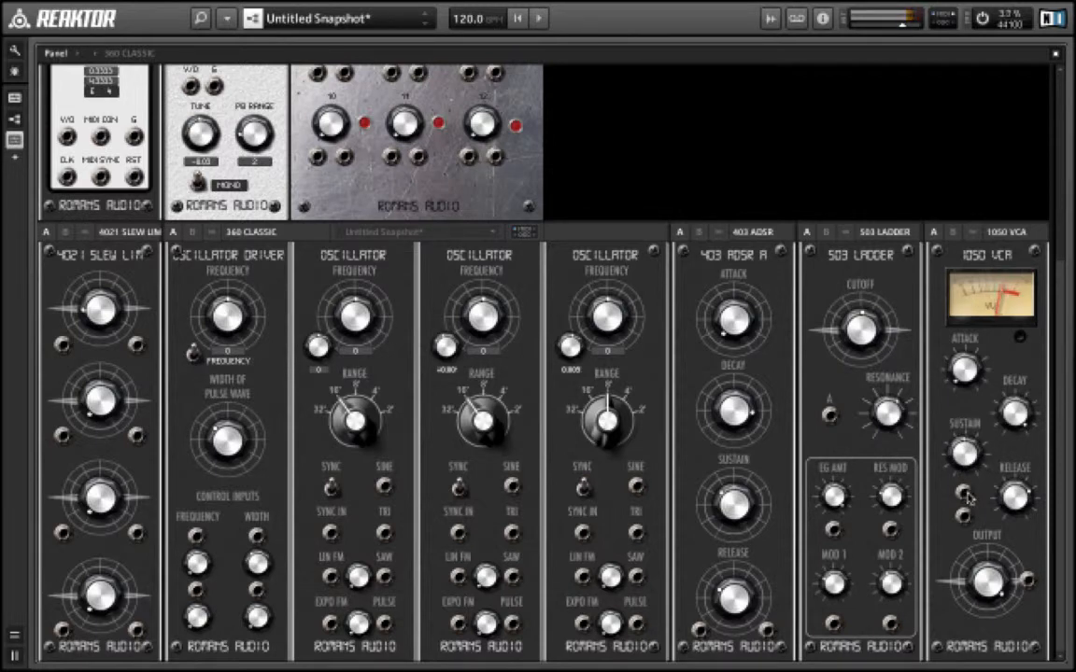
scroll(692, 179, "up", 2)
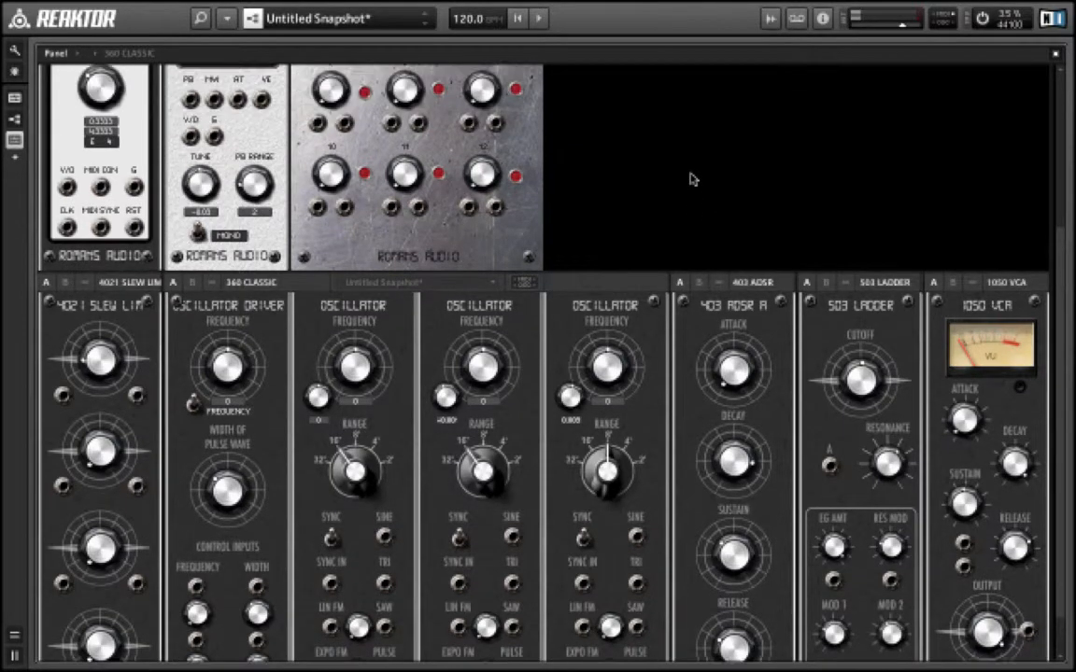
scroll(692, 179, "up", 1)
scroll(692, 179, "down", 3)
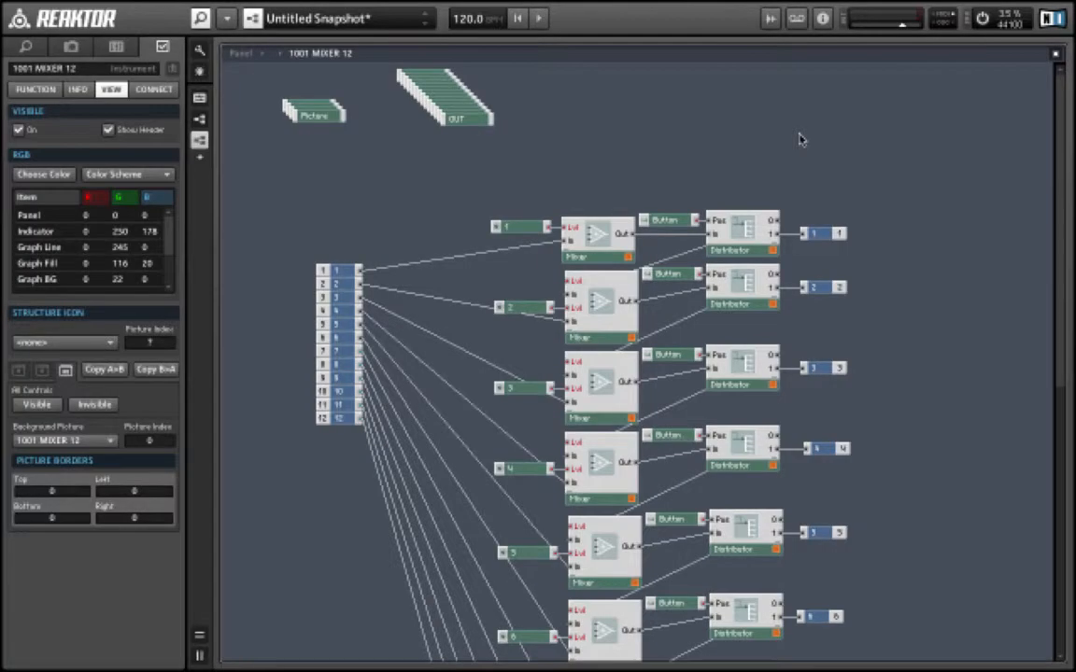
- In the ensemble structure, insert the 210 LOW FREQUENCY OSCILLATOR from System 63 Beta 3 00200 CV
double_click(778, 137)
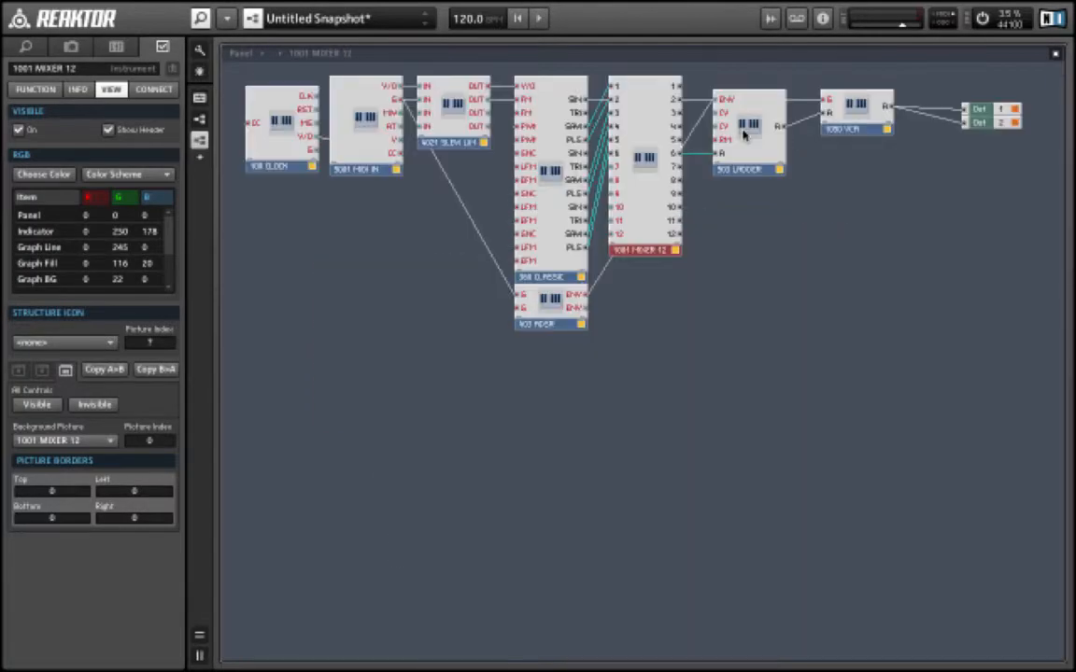
right_click(307, 210)
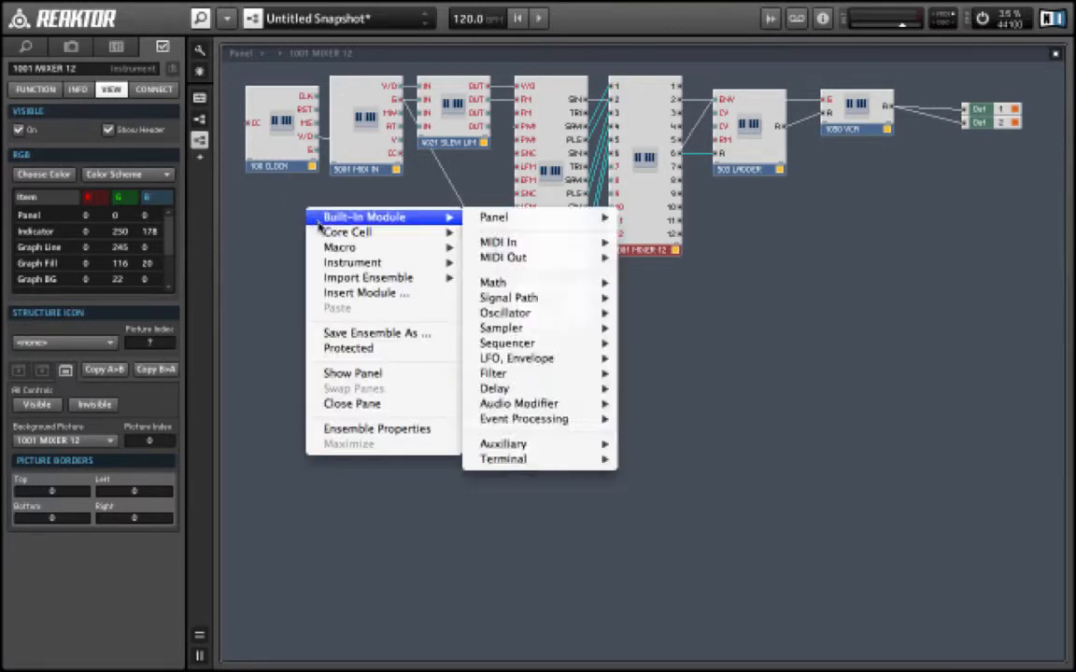
mouse_move(322, 263)
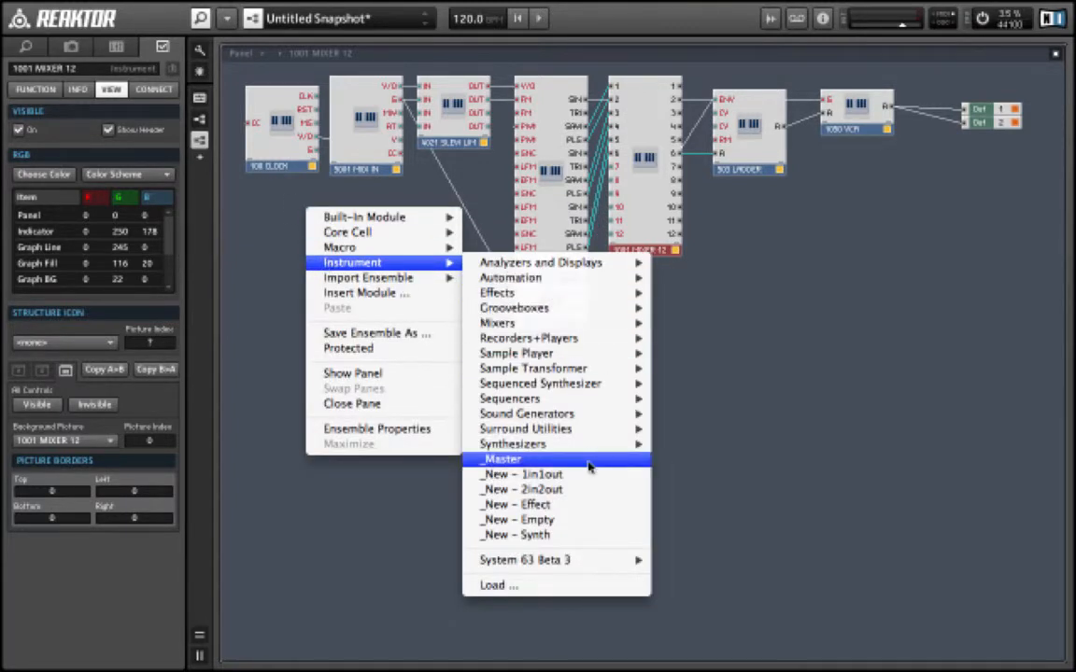
mouse_move(588, 560)
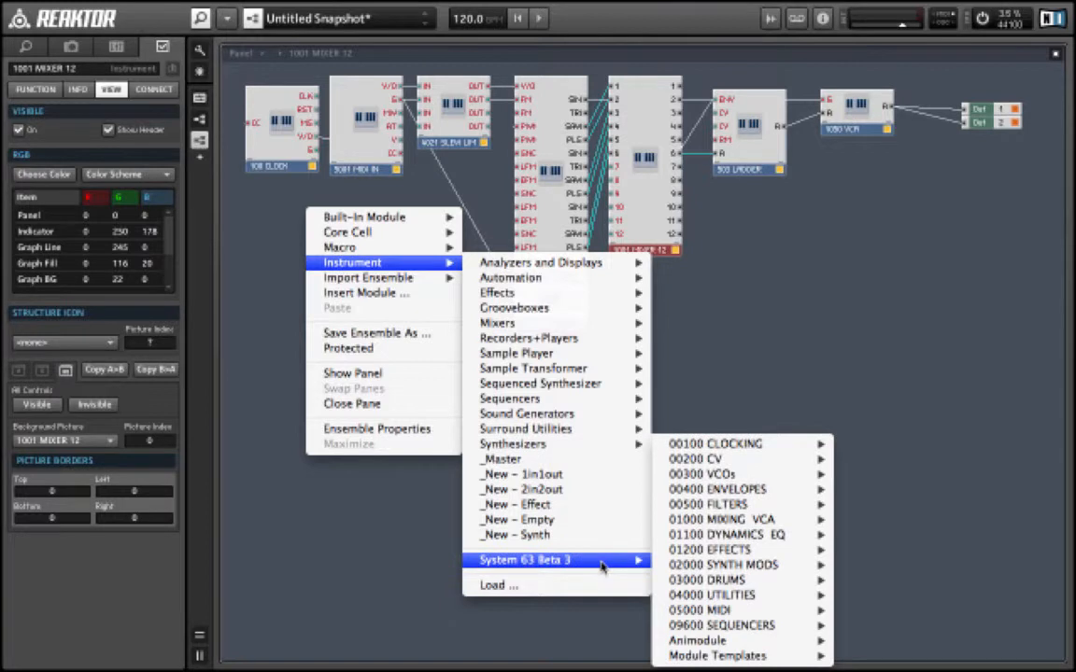
mouse_move(794, 462)
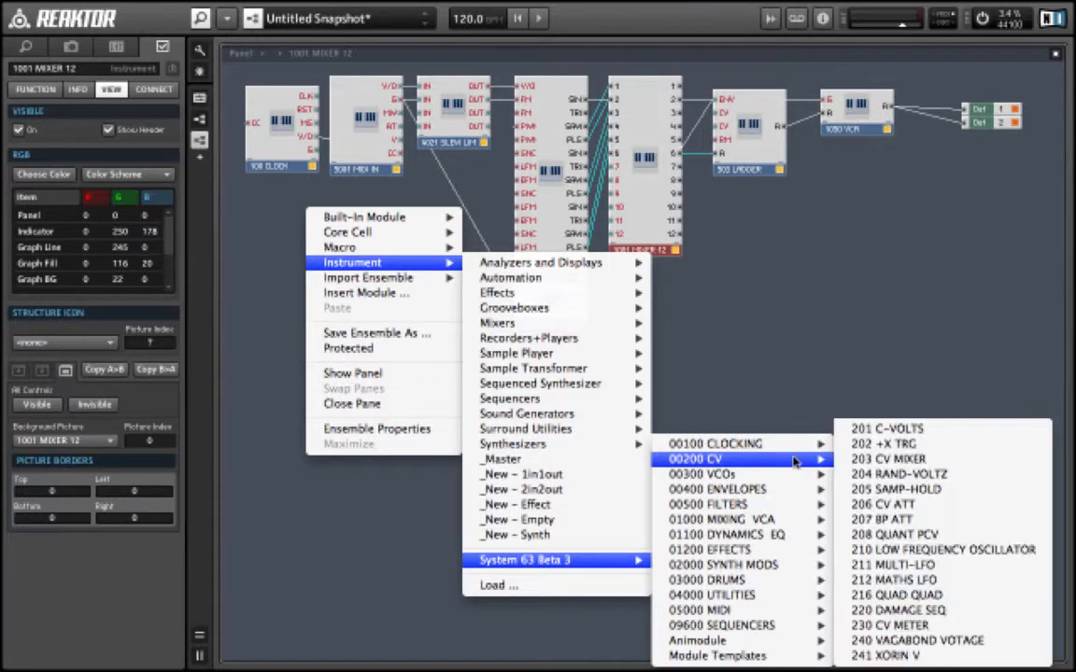
left_click(936, 553)
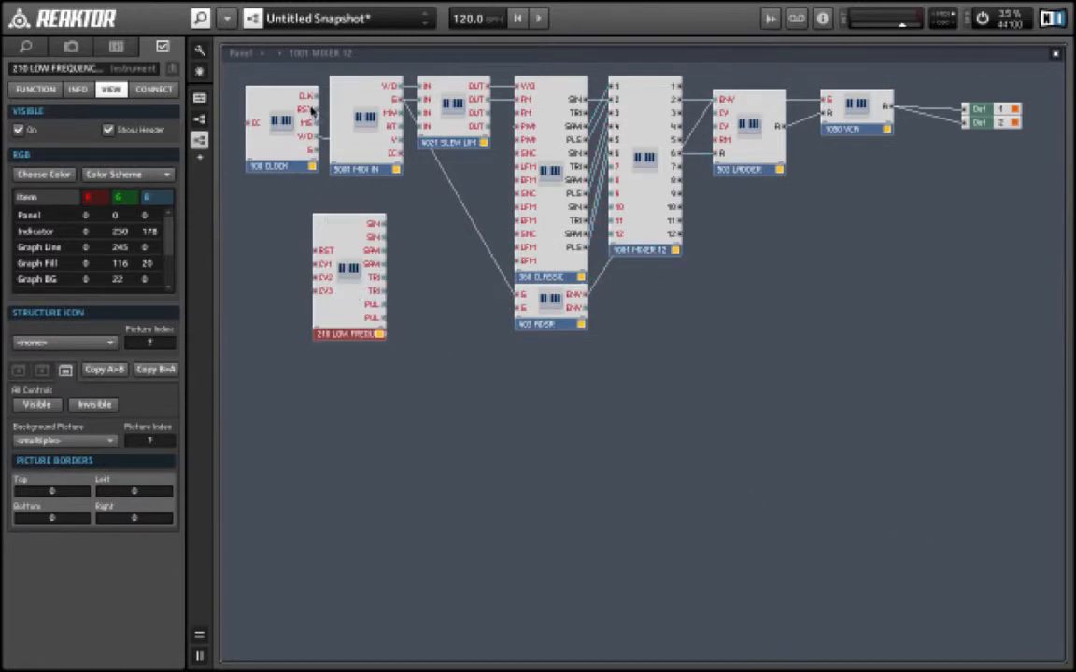
- Wire the LFO to the clock and to the ladder filter's CV input
left_click_drag(311, 110, 727, 118)
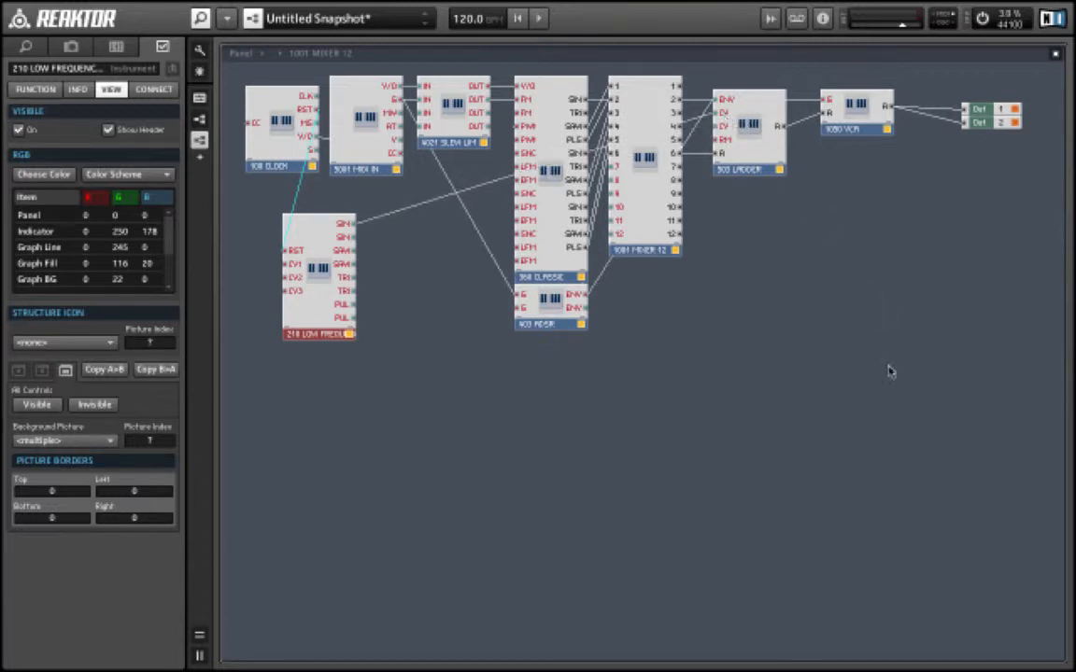
- On the panel, place the LFO module in the upper row beside the mixer
double_click(889, 390)
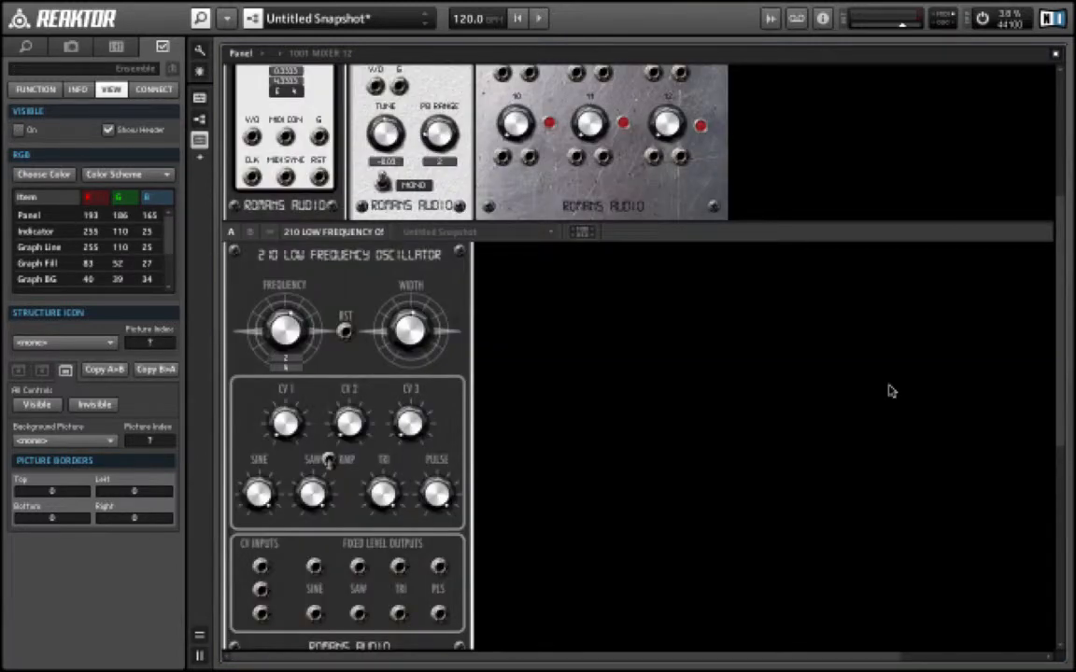
left_click(370, 229)
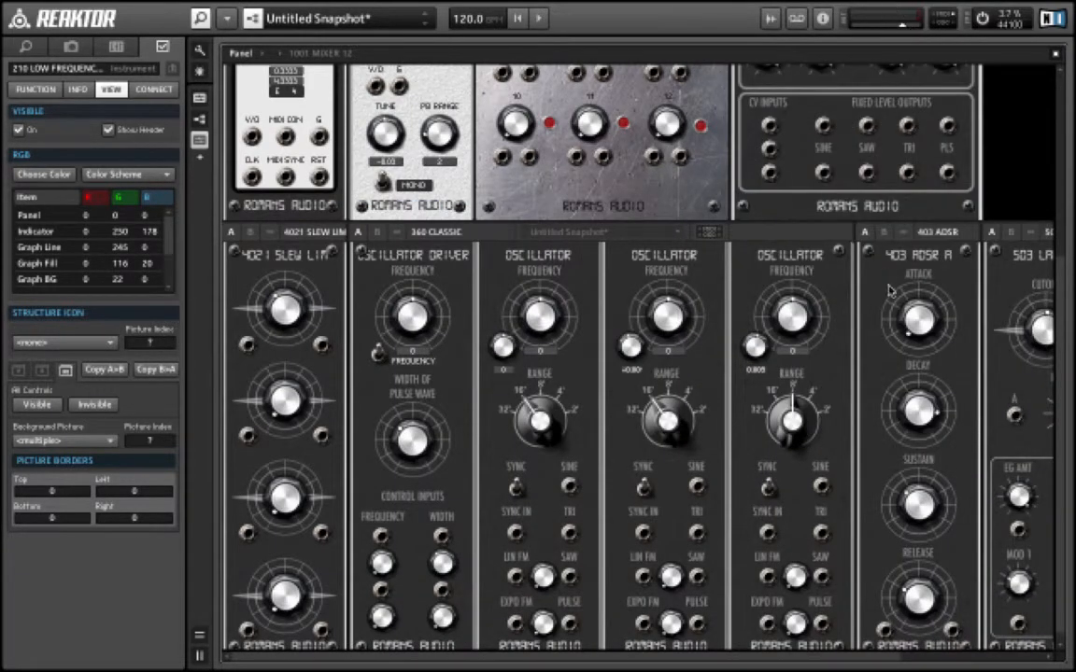
- Dismiss the ADSR instrument menu and hide the side panel to widen the instrument view
right_click(889, 285)
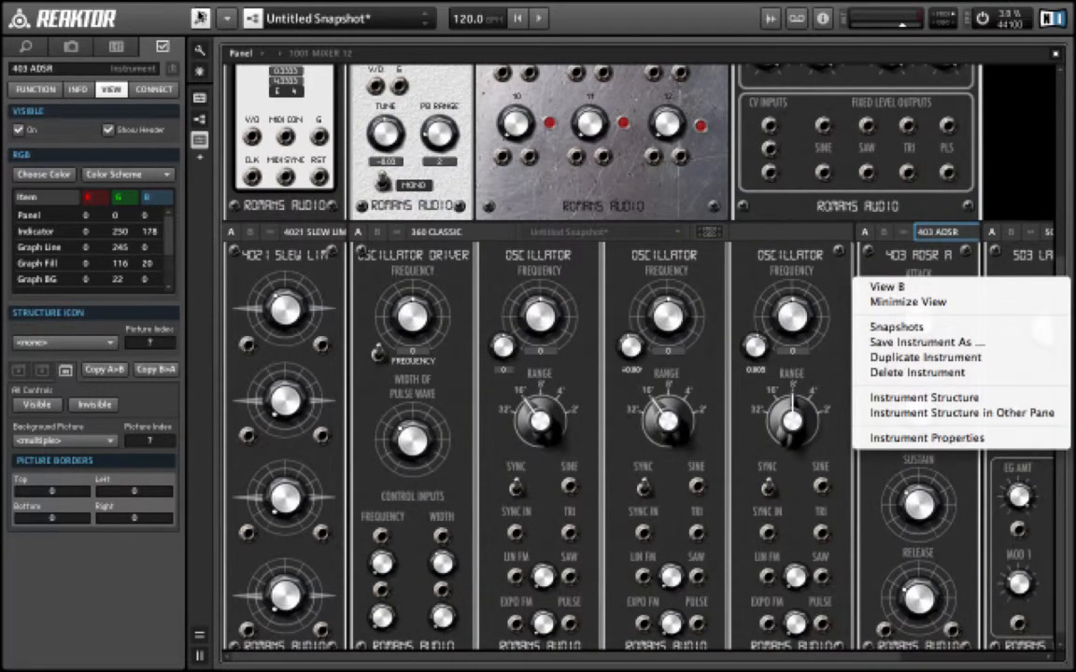
left_click(199, 17)
left_click(202, 21)
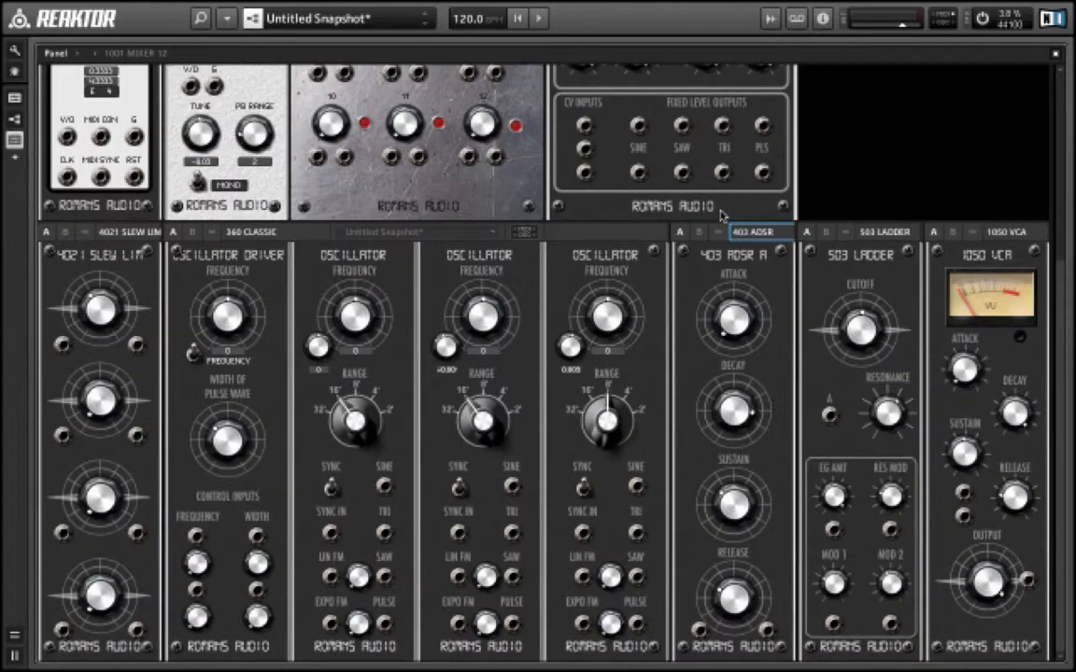
- Turn the LFO's frequency knob up to about 0.125
scroll(723, 216, "up", 5)
scroll(722, 216, "down", 5)
scroll(848, 294, "up", 6)
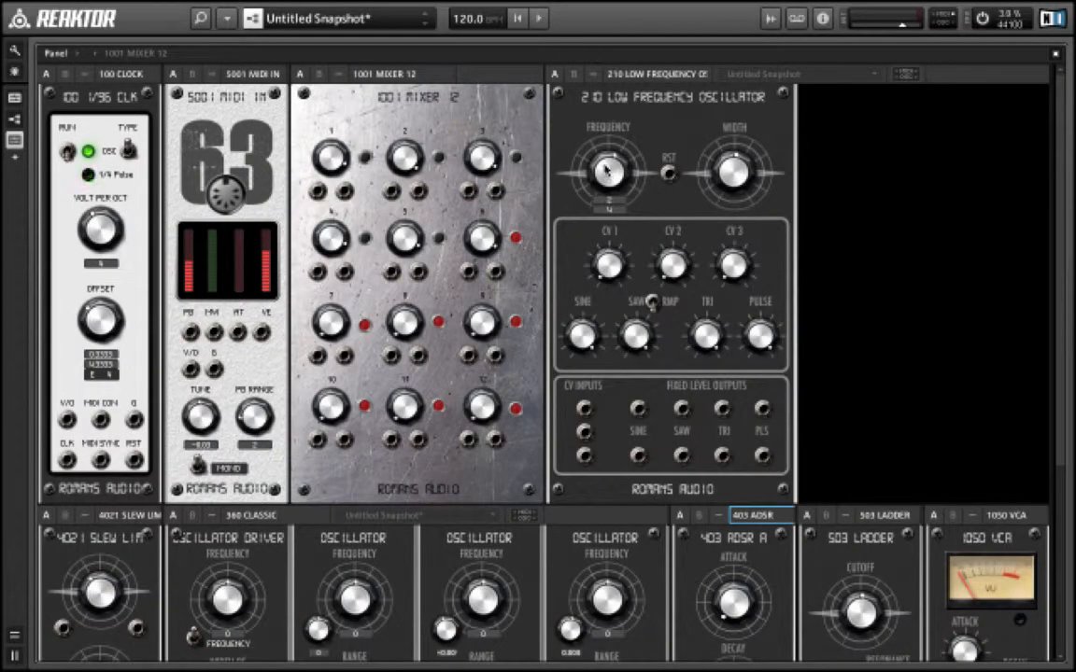
left_click(604, 174)
left_click_drag(604, 172, 623, 233)
- Raise the third oscillator's frequency knob to about 0.417
scroll(899, 522, "down", 5)
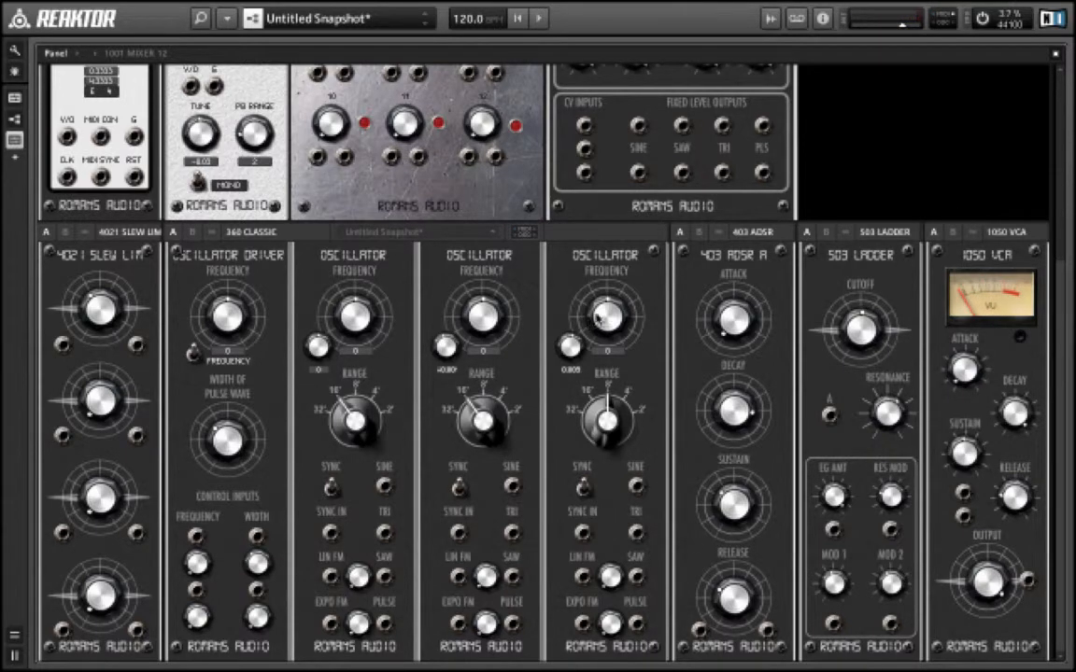
left_click_drag(598, 316, 591, 288)
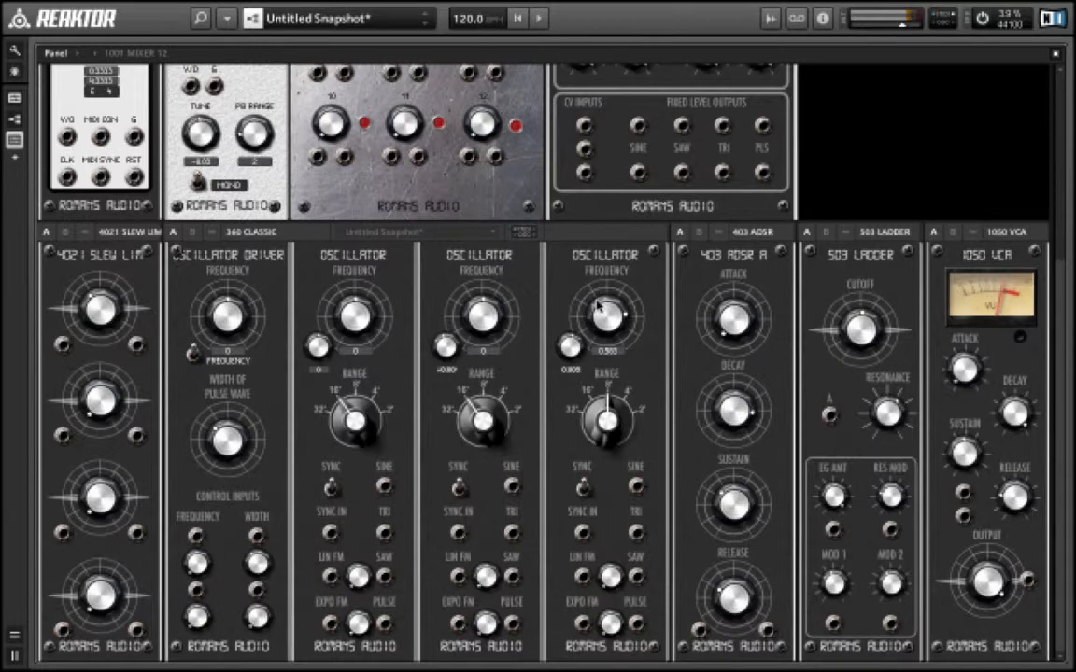
left_click_drag(598, 307, 598, 313)
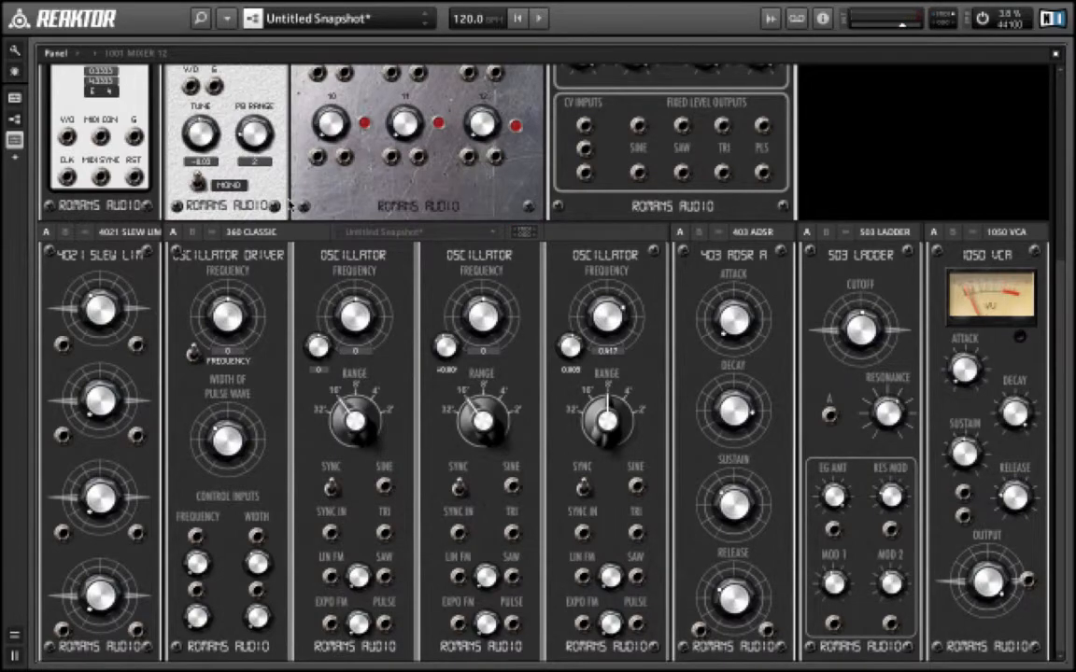
- Switch the MIDI In module's voice mode to MONO
scroll(257, 303, "up", 5)
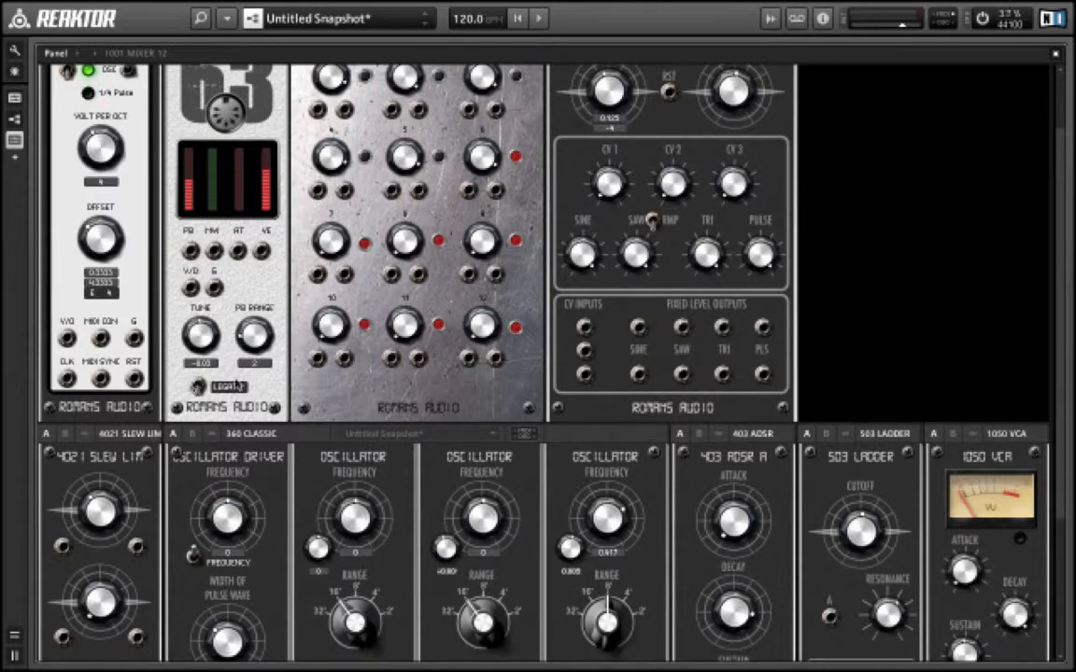
scroll(486, 369, "down", 5)
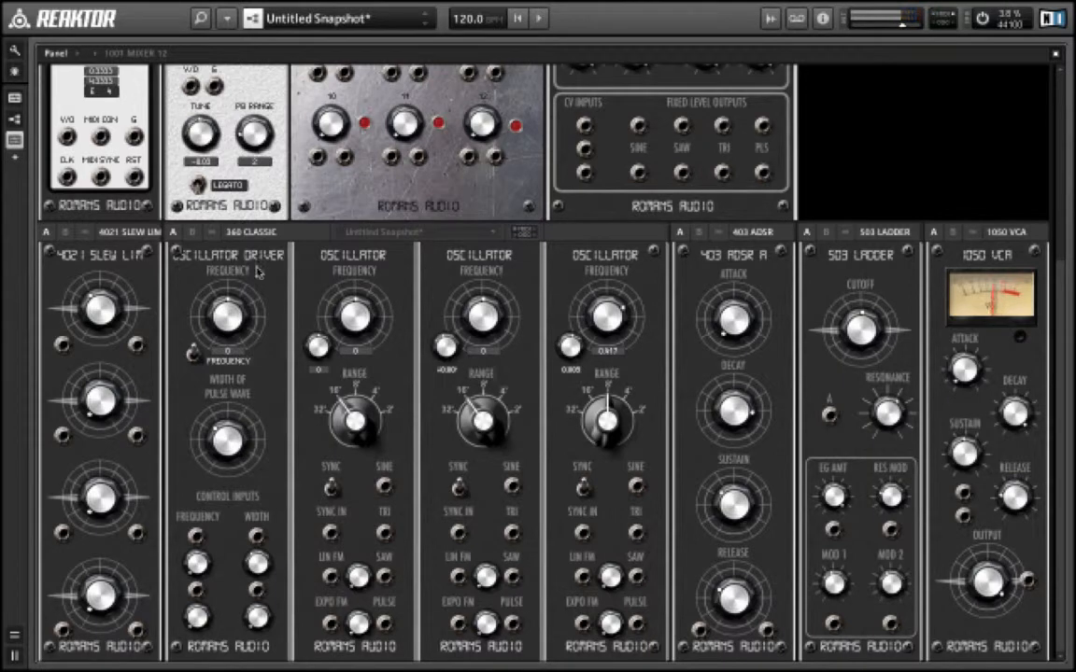
left_click(197, 183)
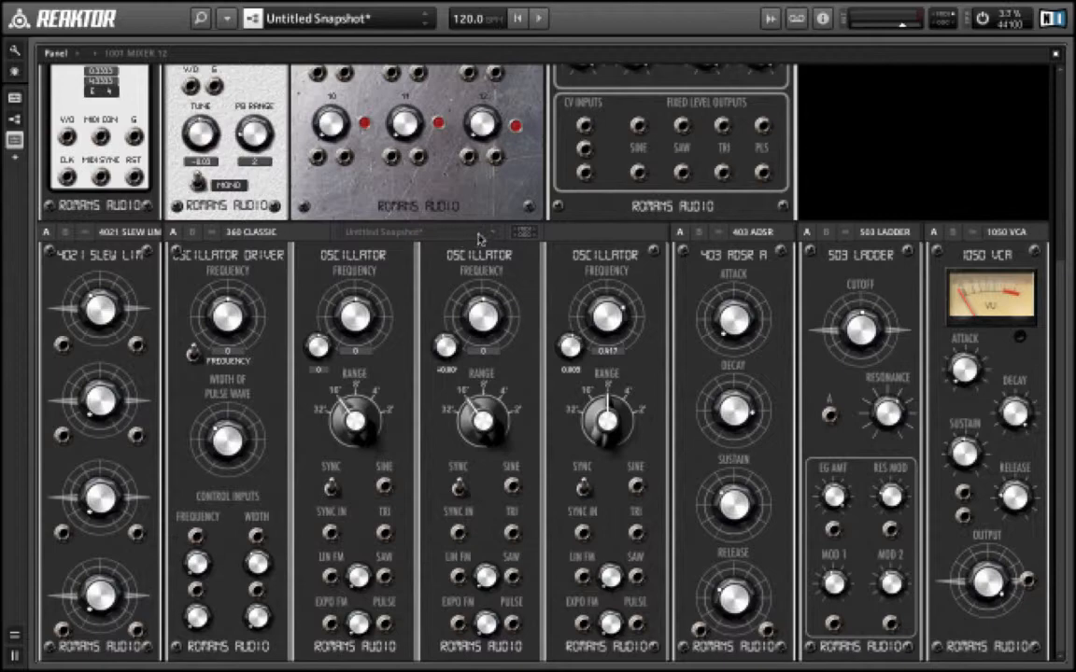
- In the ensemble structure, insert the BLANK instrument from System 63 Beta 3 04000 UTILITIES
scroll(478, 239, "up", 3)
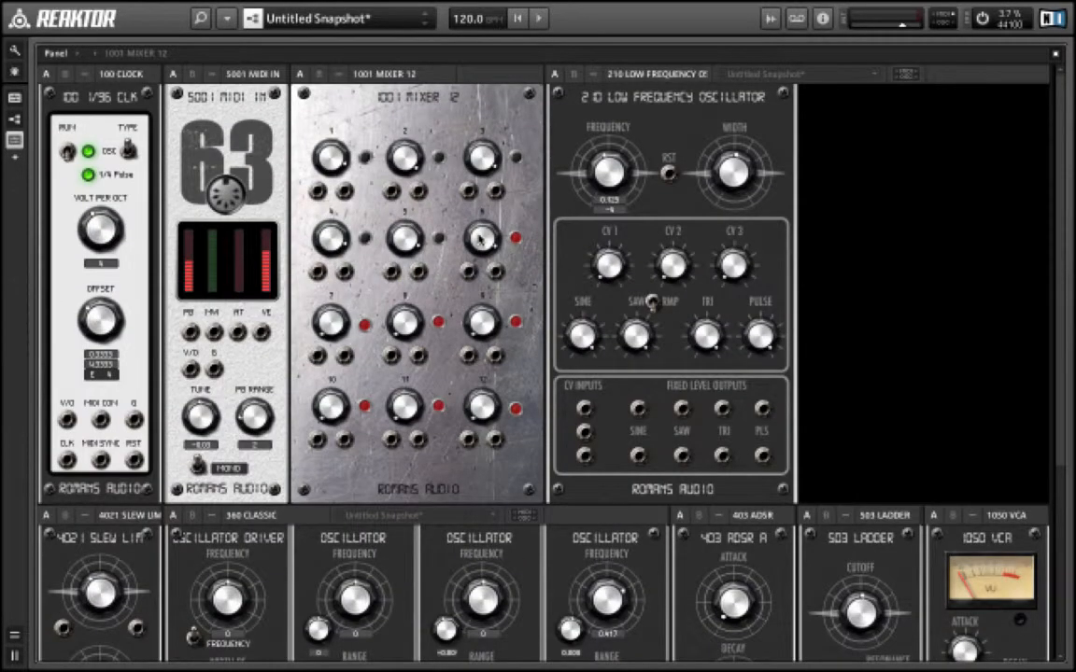
scroll(478, 239, "down", 3)
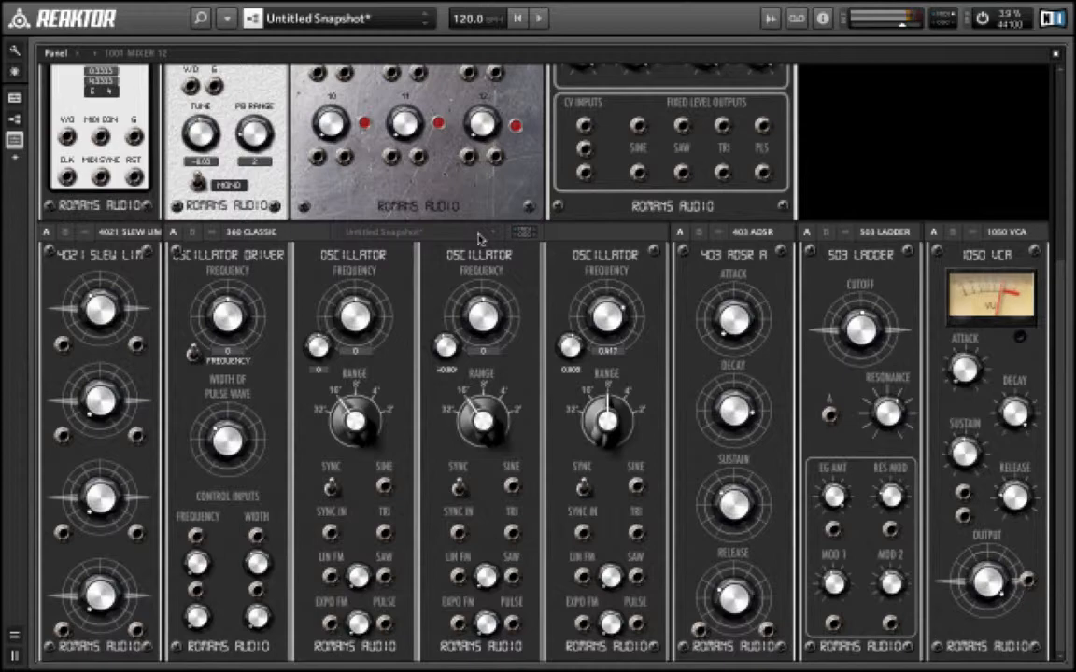
scroll(938, 184, "up", 3)
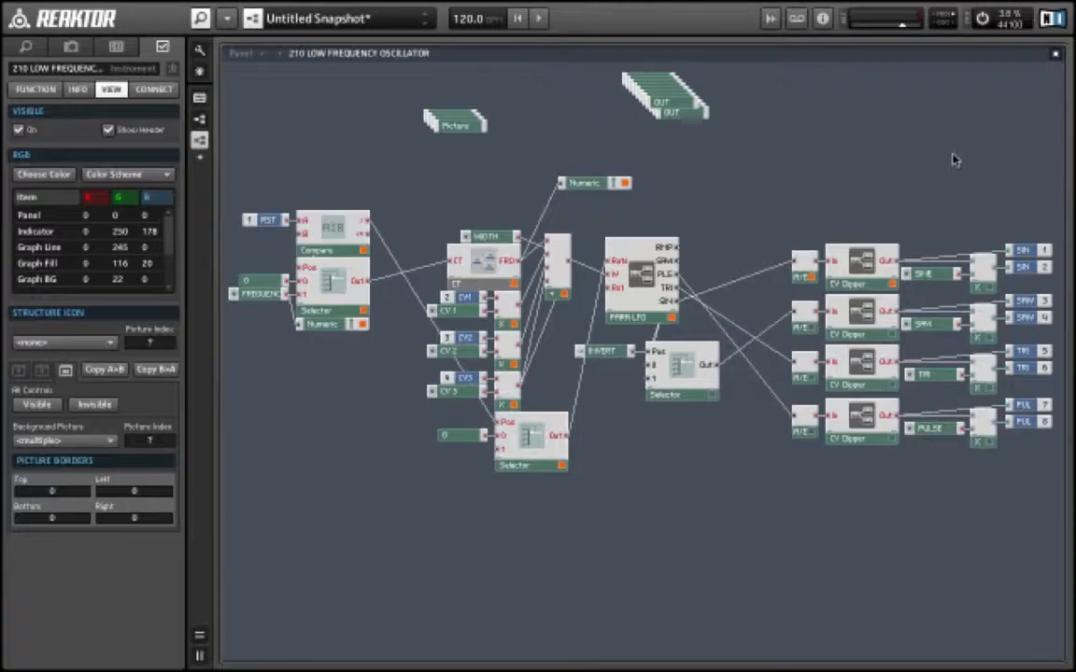
double_click(875, 156)
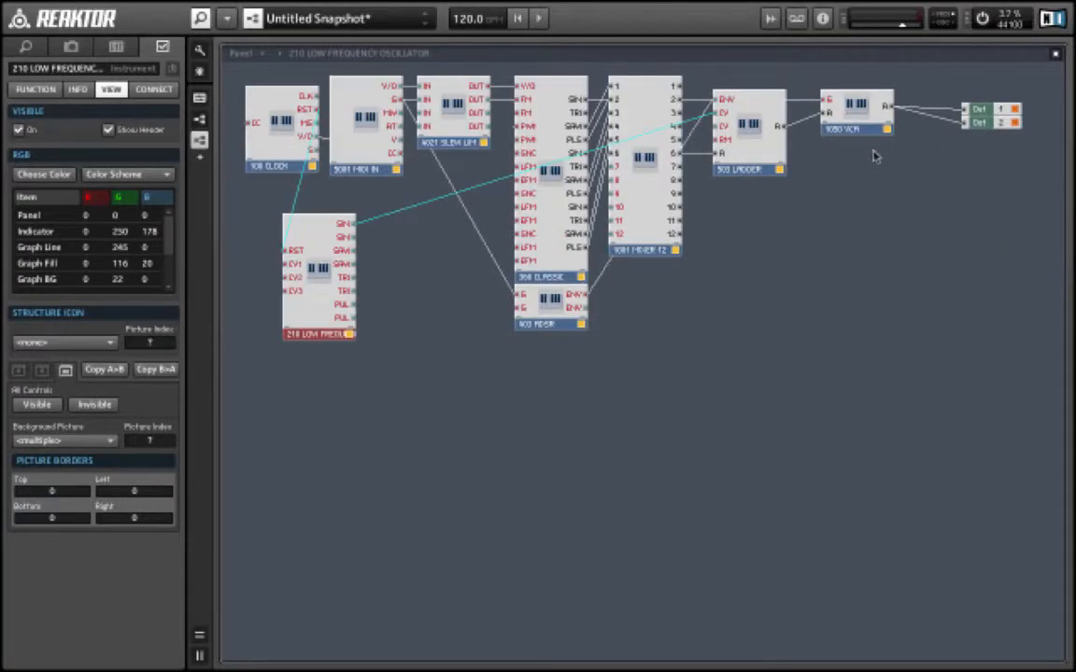
right_click(787, 213)
mouse_move(912, 254)
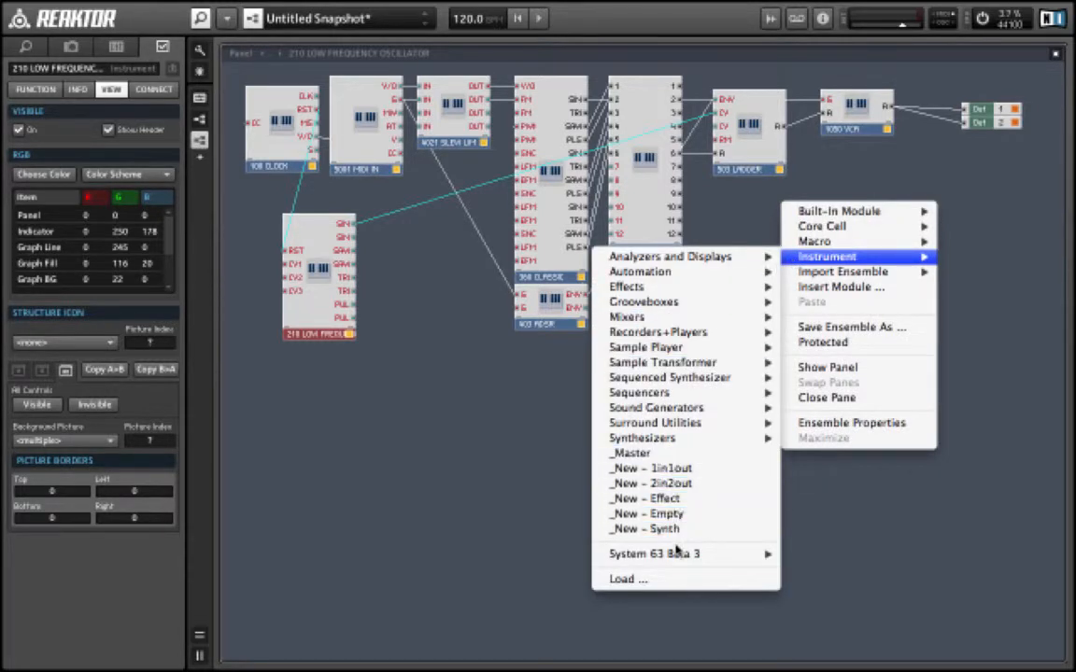
mouse_move(709, 555)
mouse_move(509, 597)
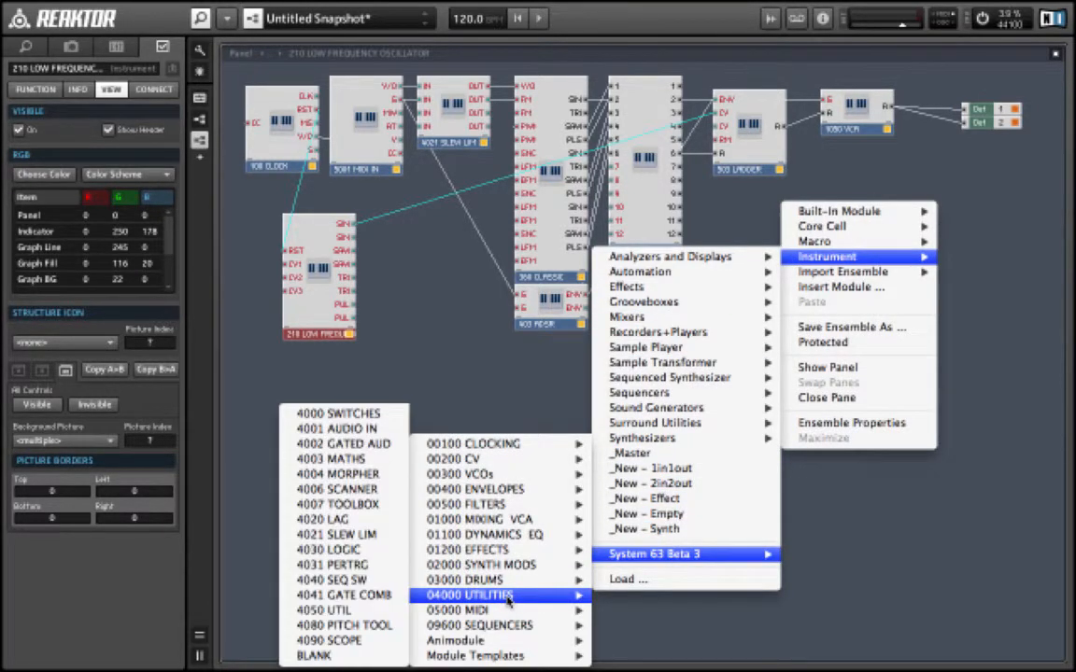
left_click(347, 657)
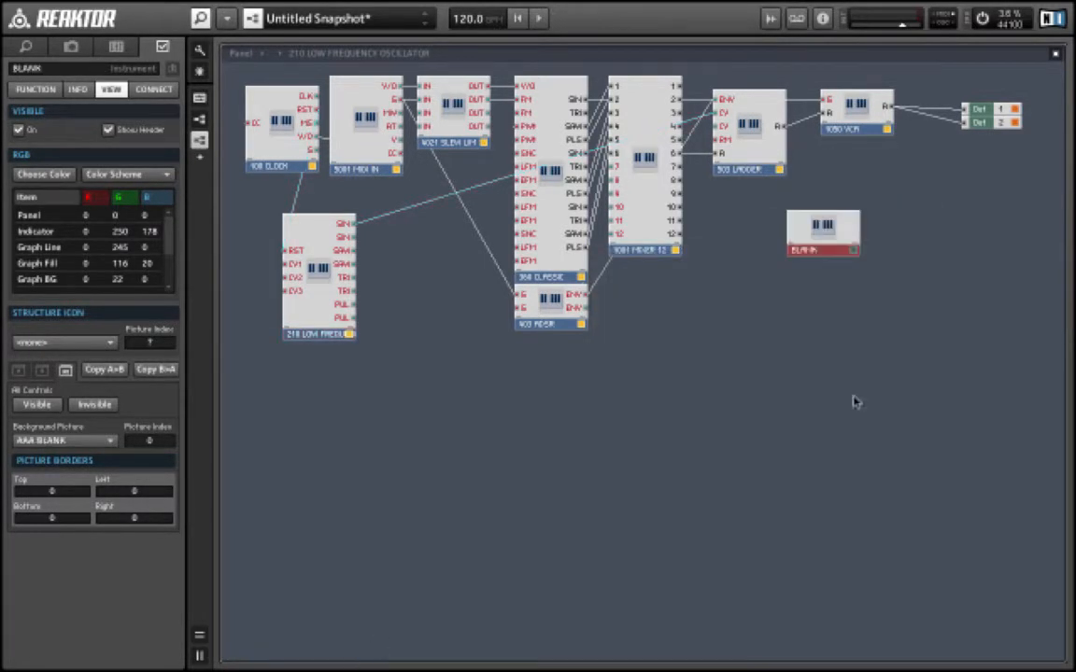
- Back on the panel, duplicate the BLANK instrument to fill the upper row's remaining space
double_click(891, 382)
scroll(892, 381, "right", 3)
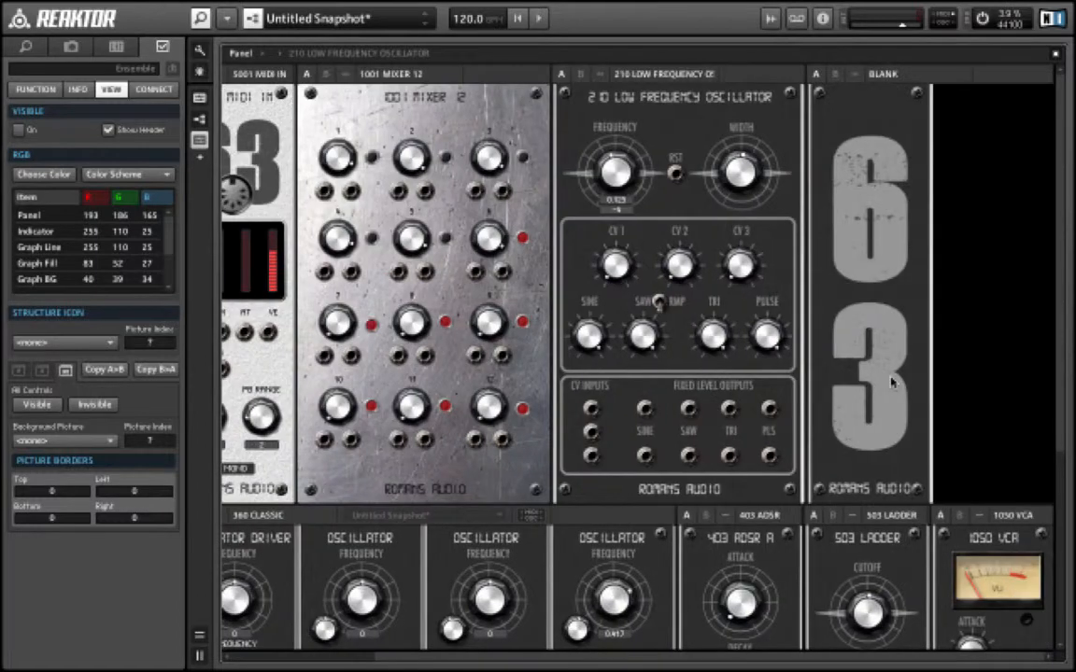
right_click(882, 73)
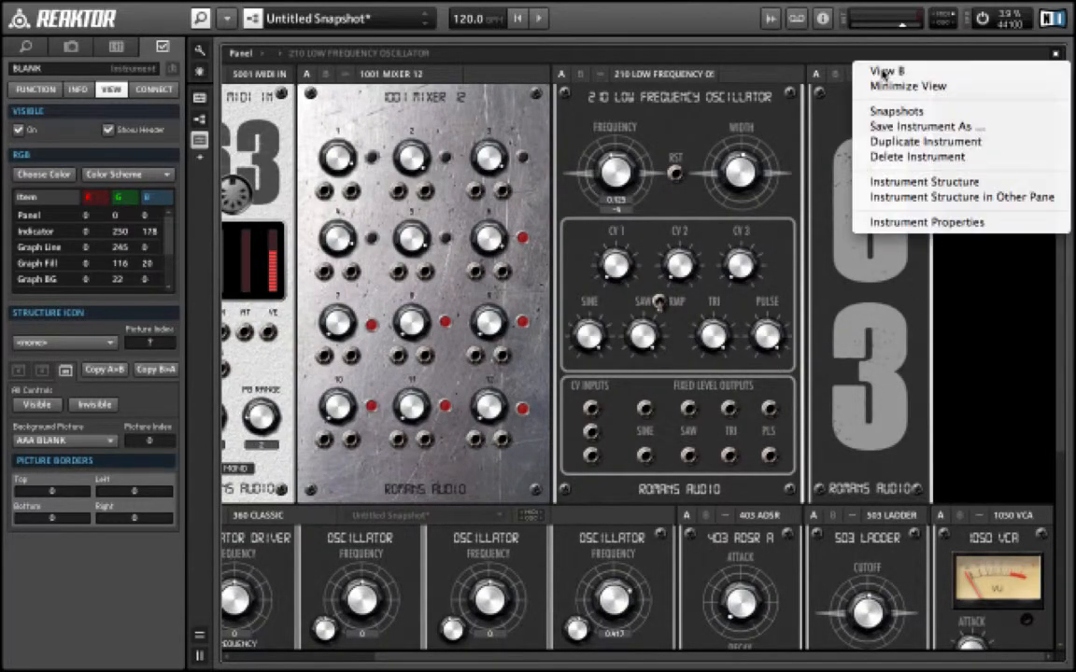
left_click(892, 142)
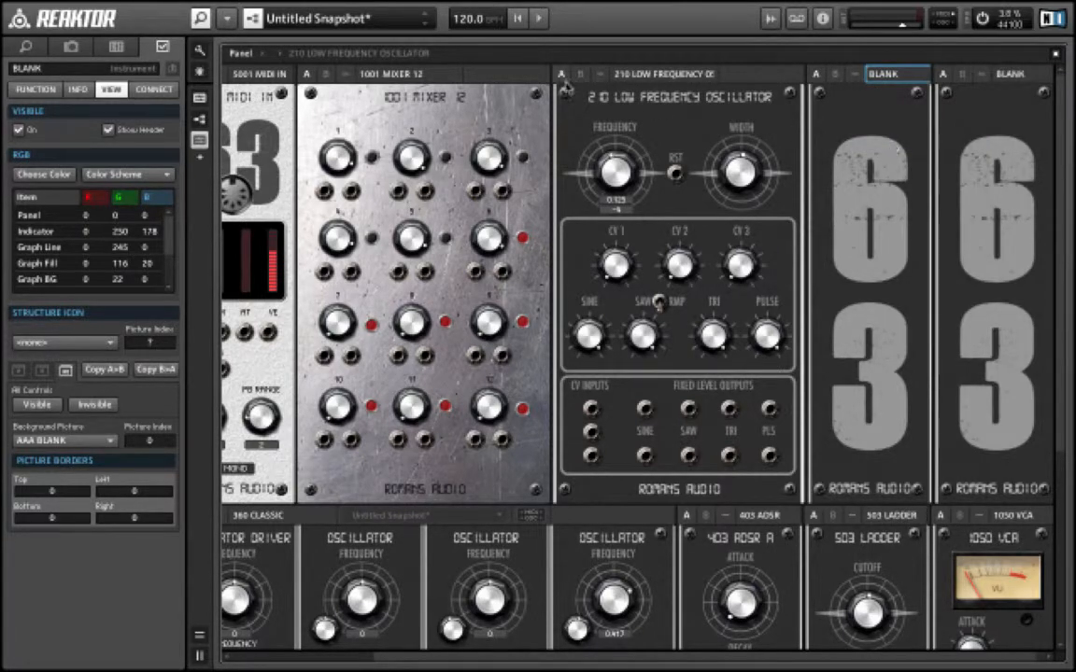
left_click(199, 20)
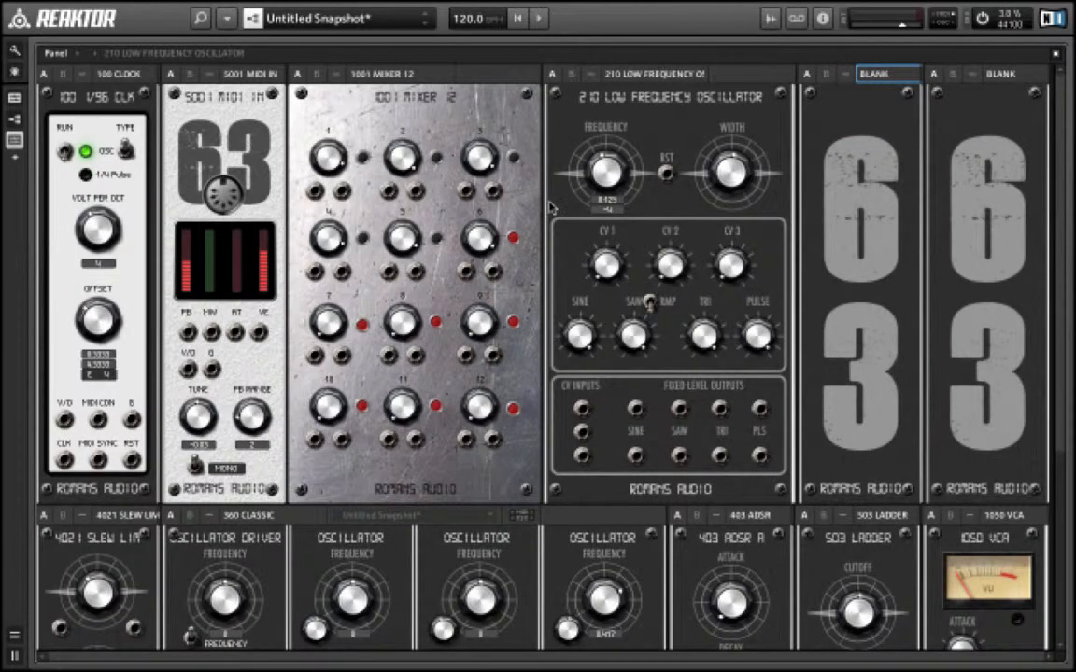
scroll(551, 207, "down", 3)
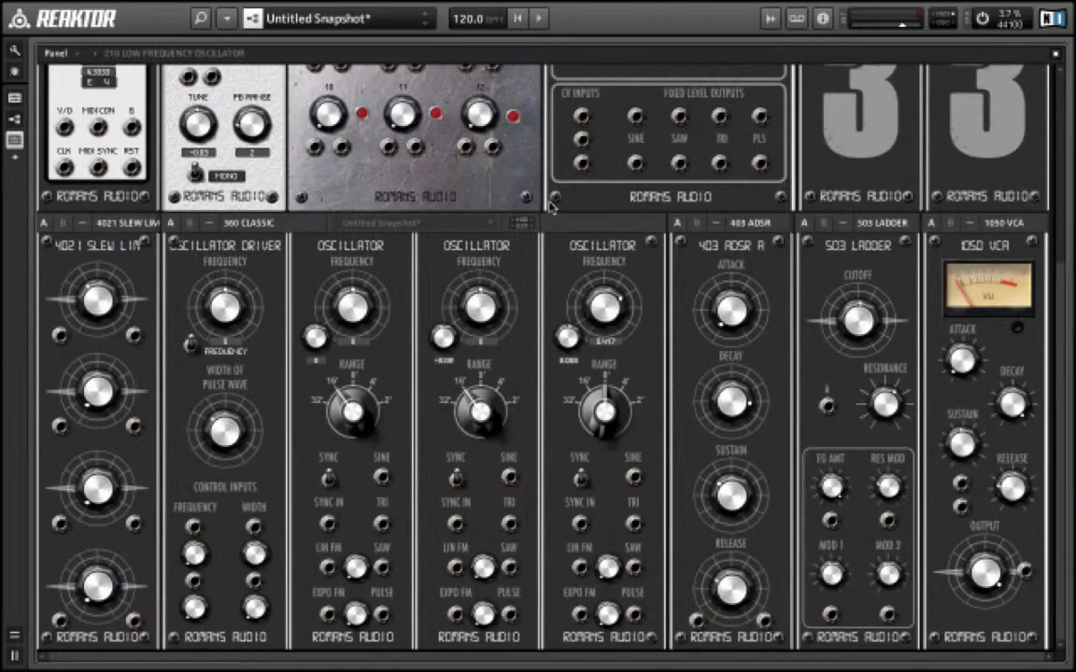
scroll(551, 207, "up", 3)
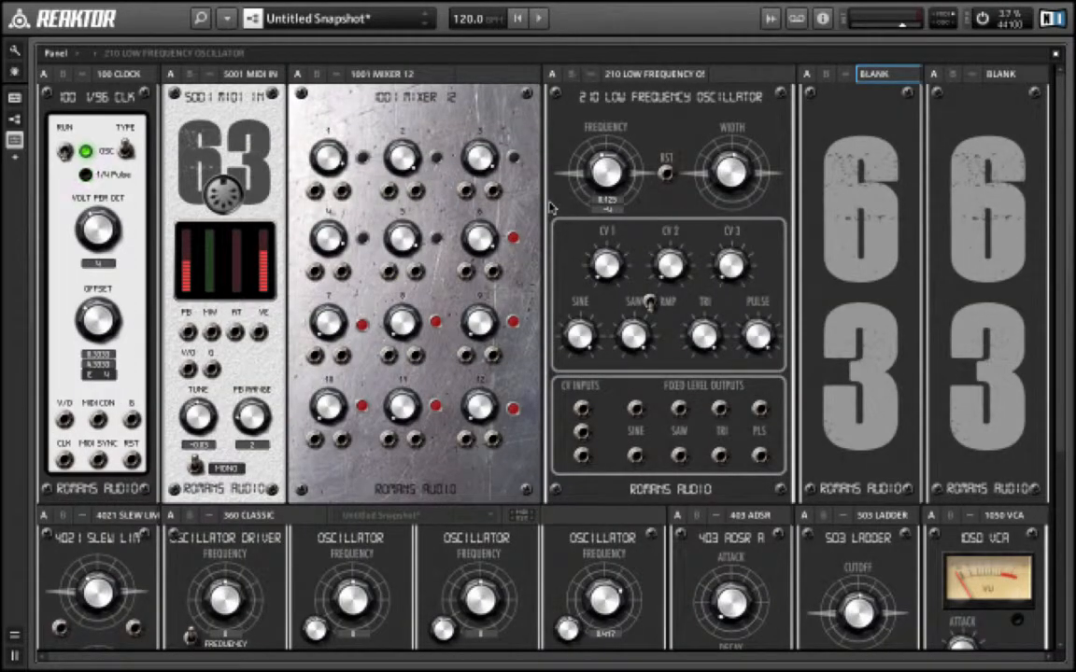
scroll(551, 208, "down", 3)
scroll(551, 207, "up", 3)
mouse_move(674, 28)
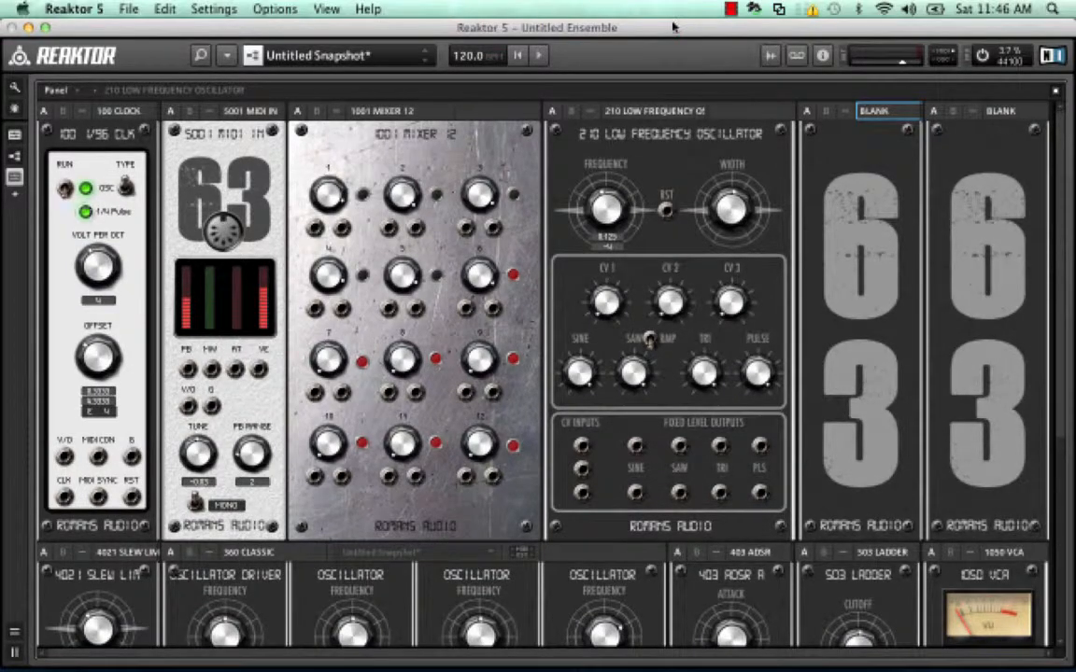
left_click(729, 9)
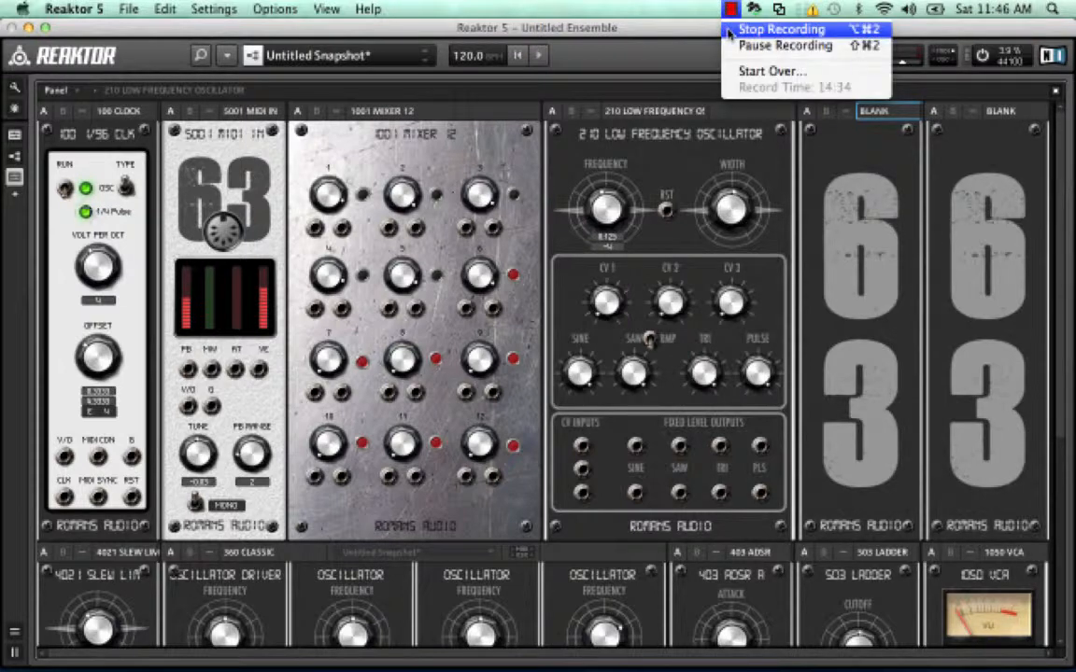
left_click(730, 31)
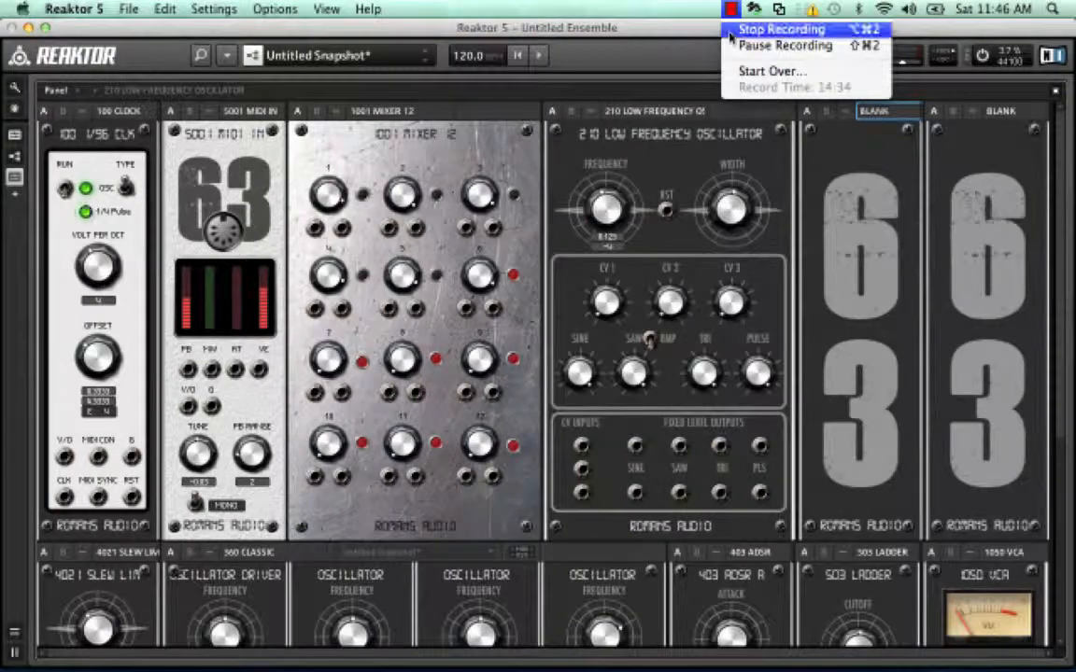